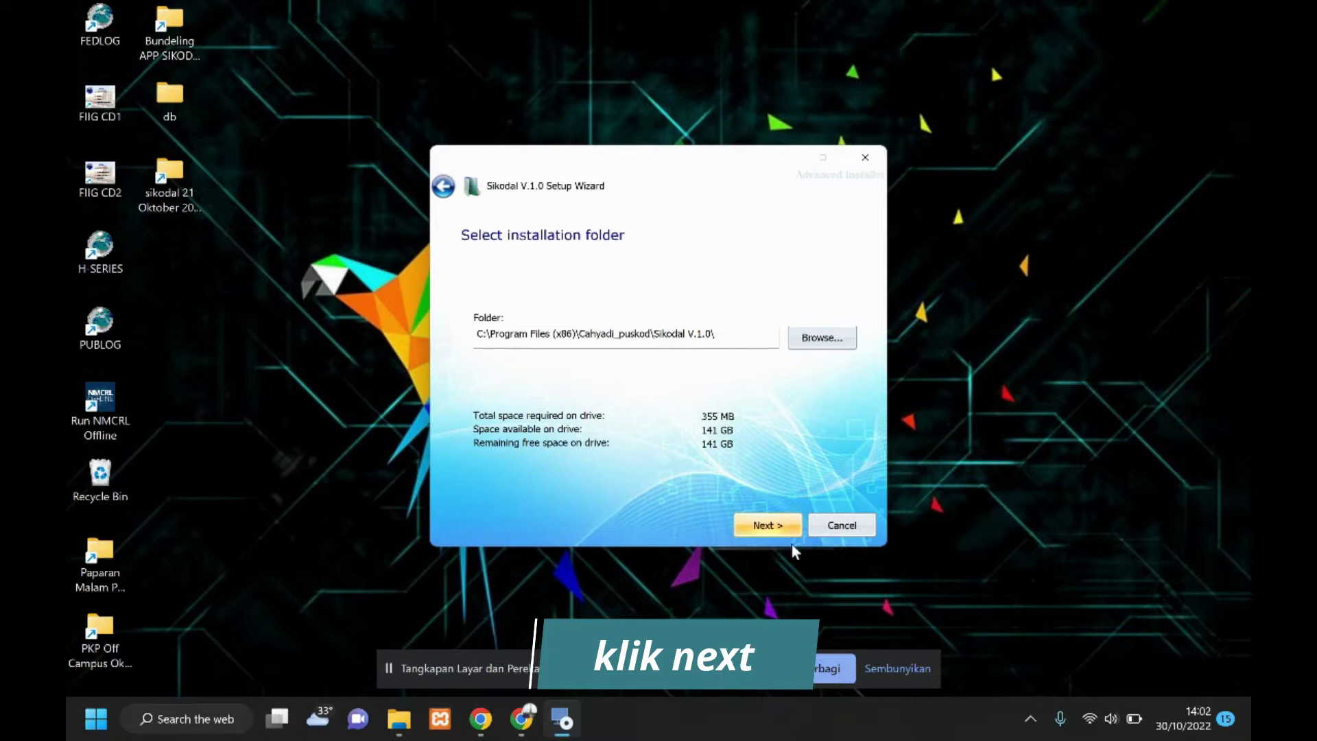
Install Sikodal V.1.0 into the default folder and finish the setup wizard.
left_click(768, 524)
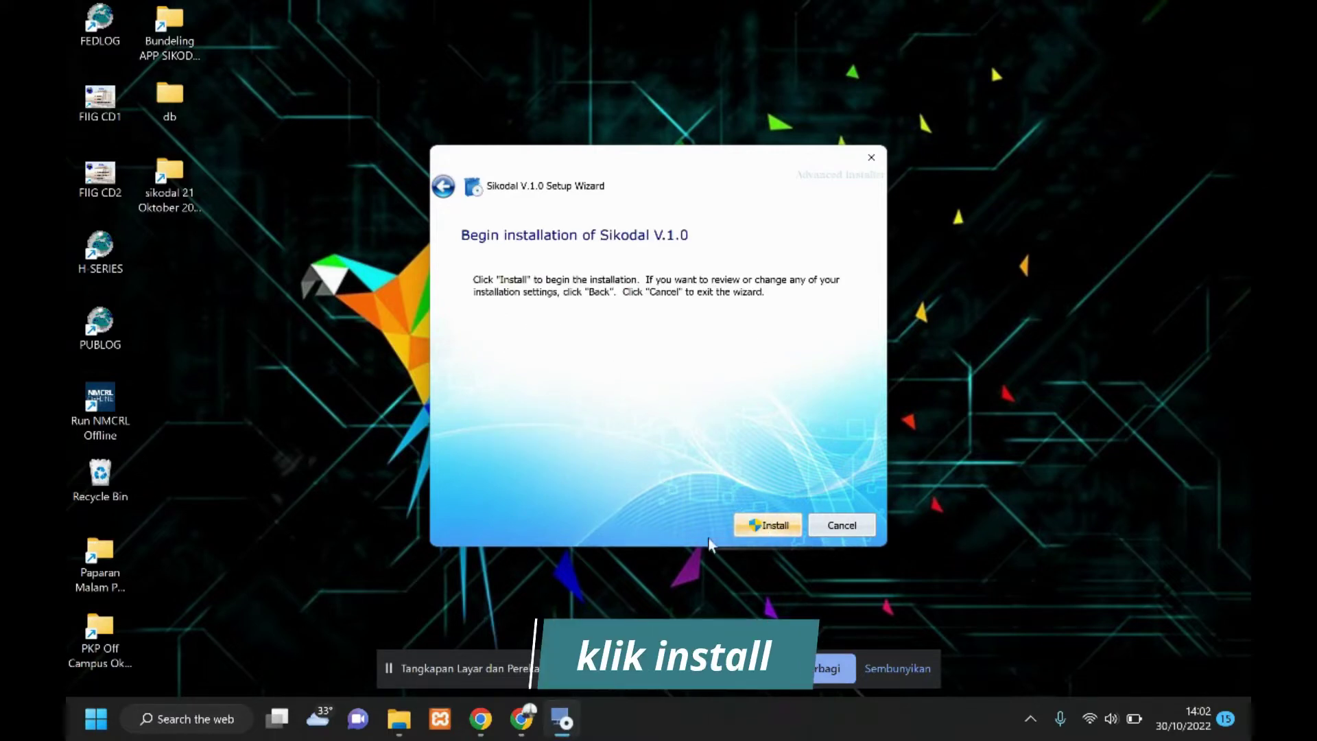
left_click(767, 524)
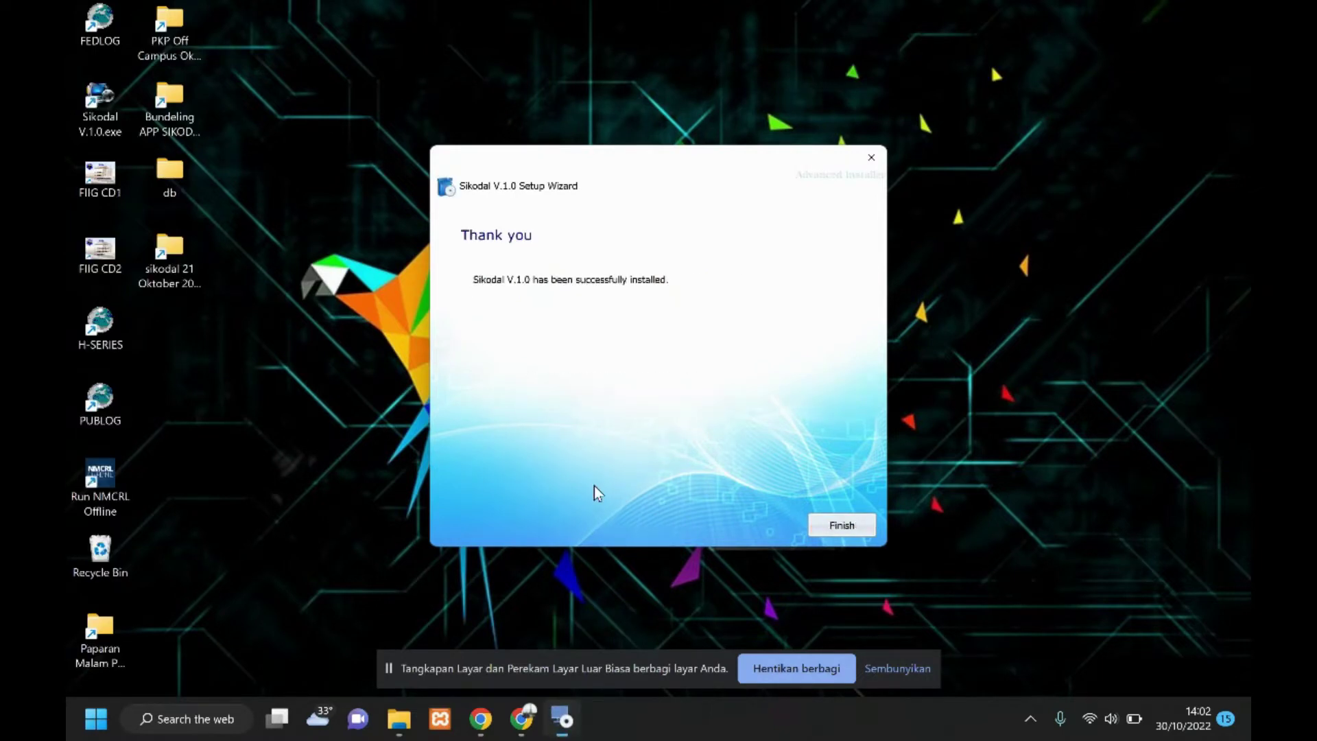
left_click(862, 526)
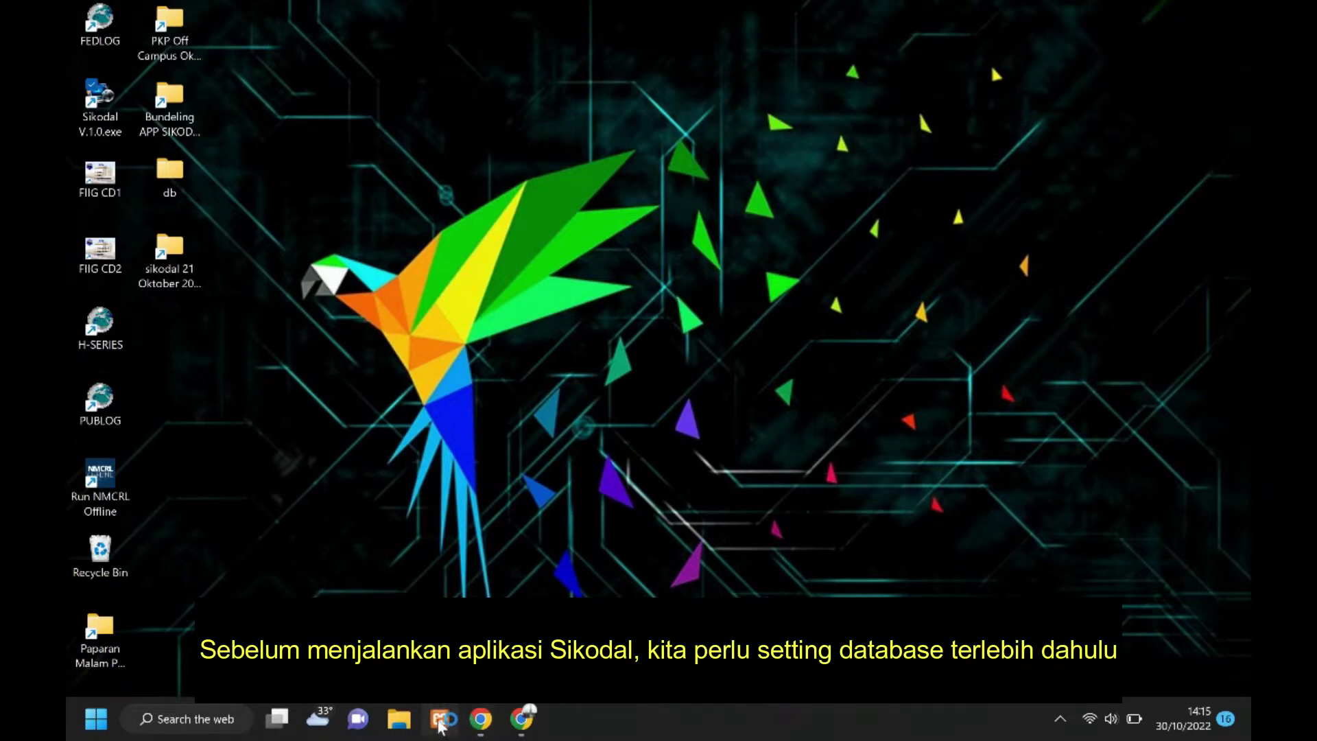
Start Apache and MySQL from XAMPP Control Panel, then switch to Chrome.
left_click(439, 720)
left_click(703, 203)
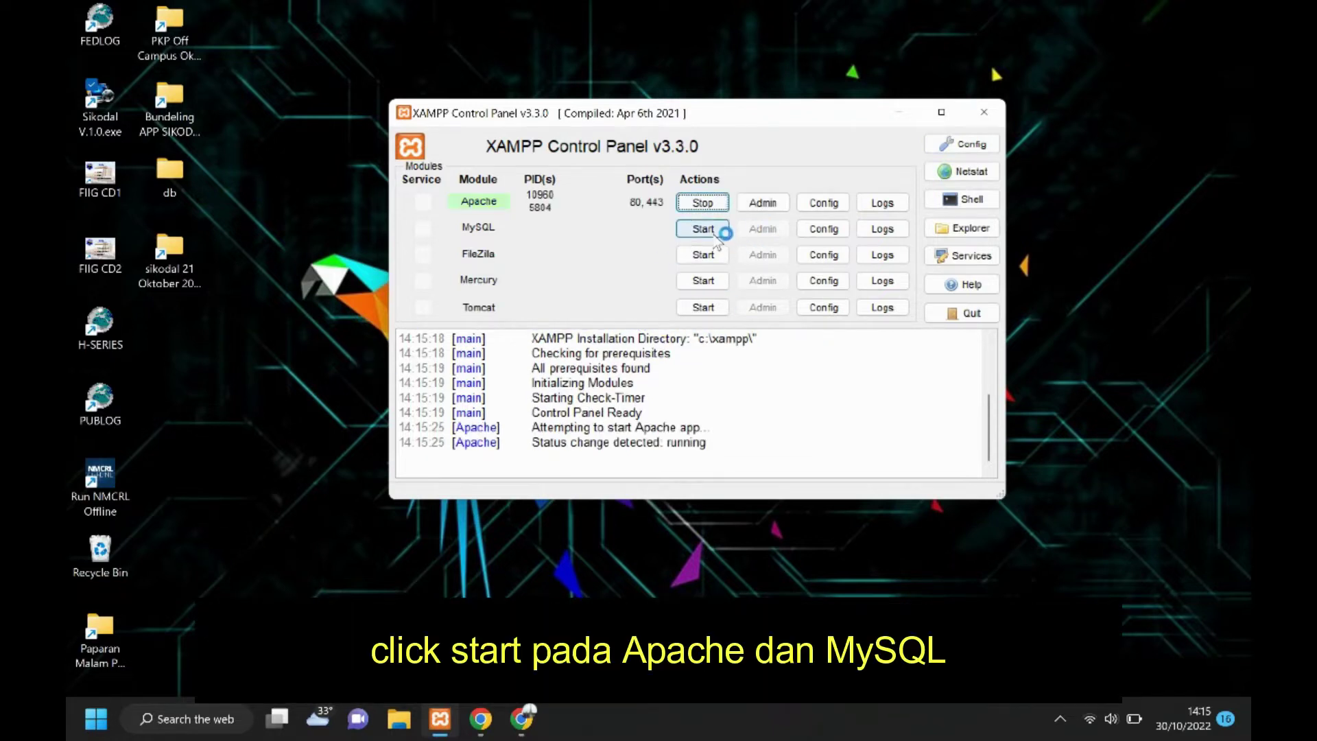
left_click(706, 229)
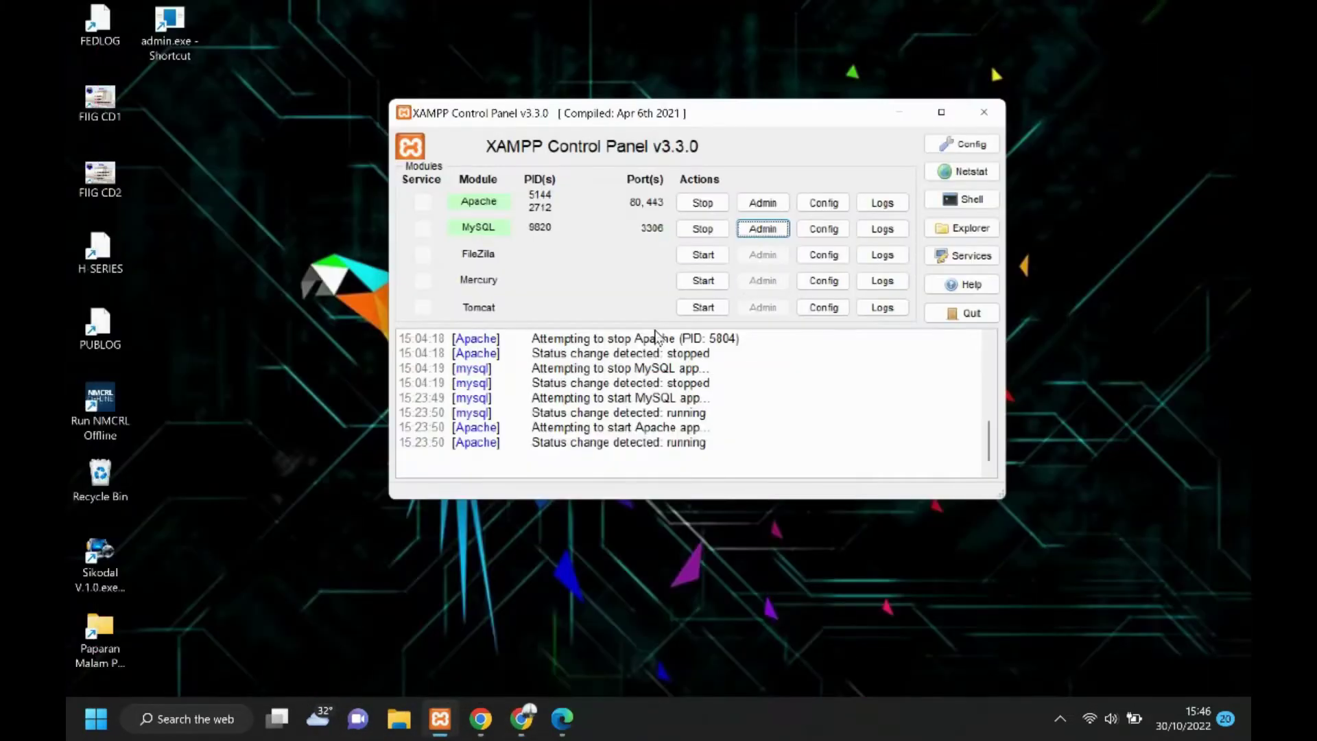
left_click(521, 720)
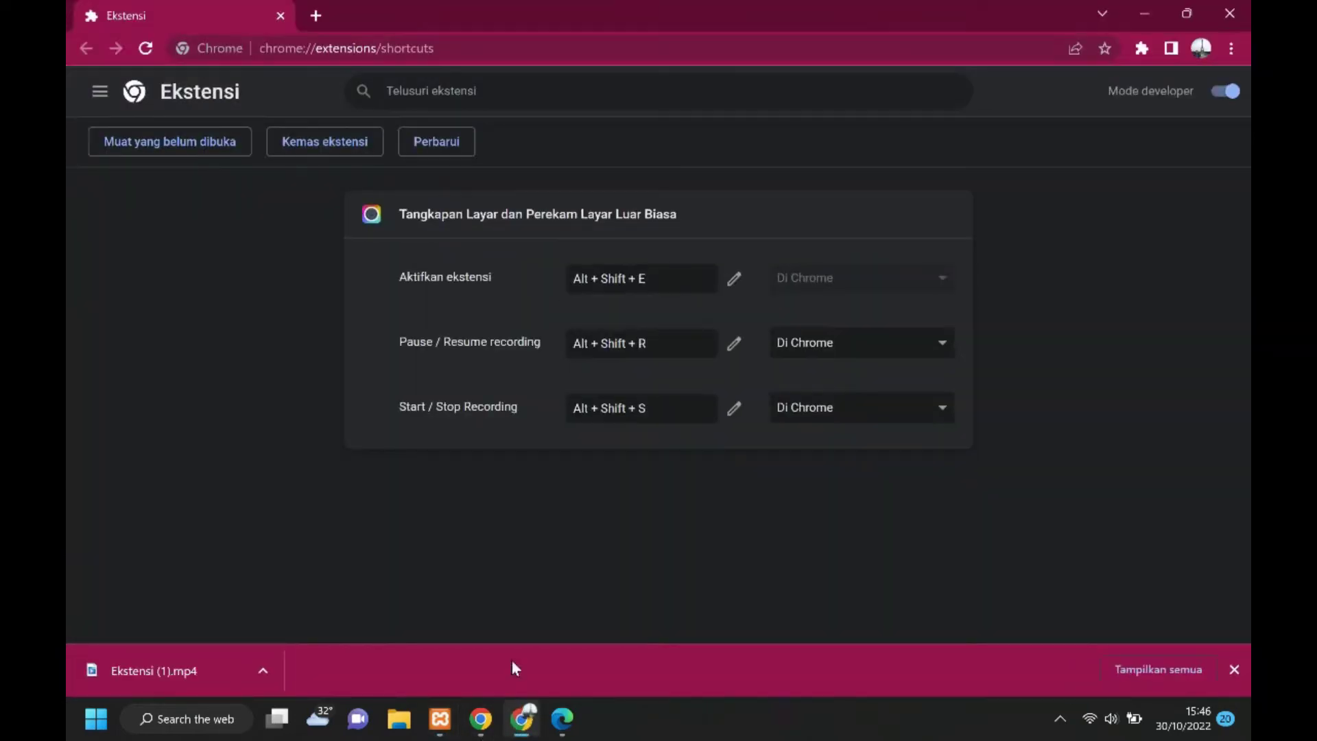
Load localhost/phpmyadmin in the browser.
left_click(399, 48)
type("localhost/phpmyadmin/")
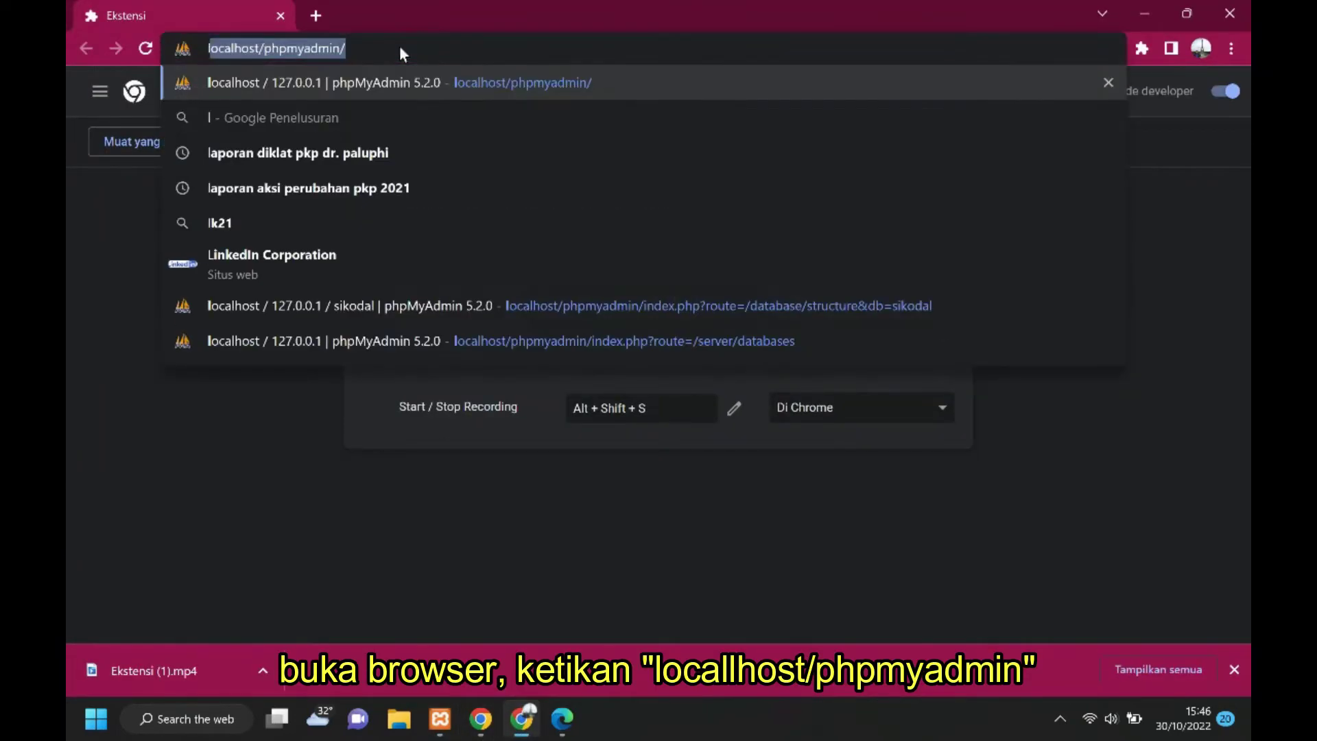
left_click(401, 47)
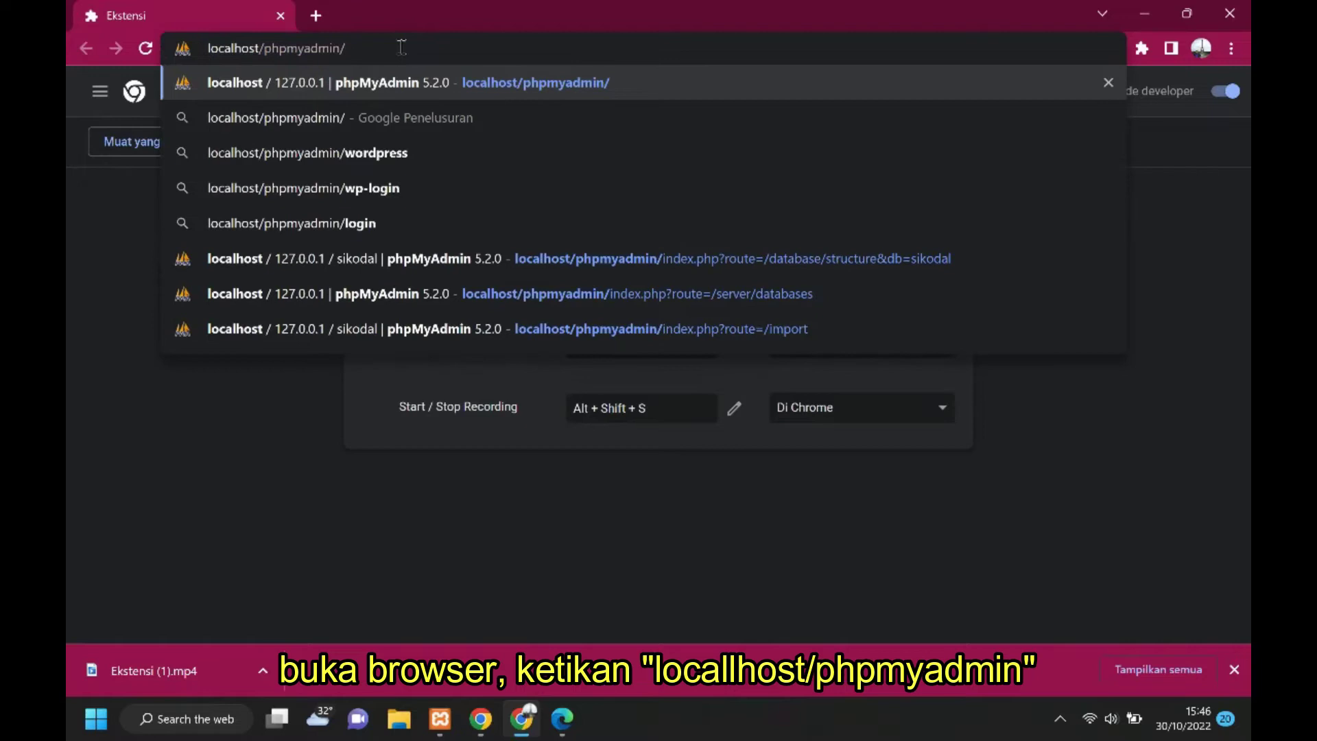
key("Return")
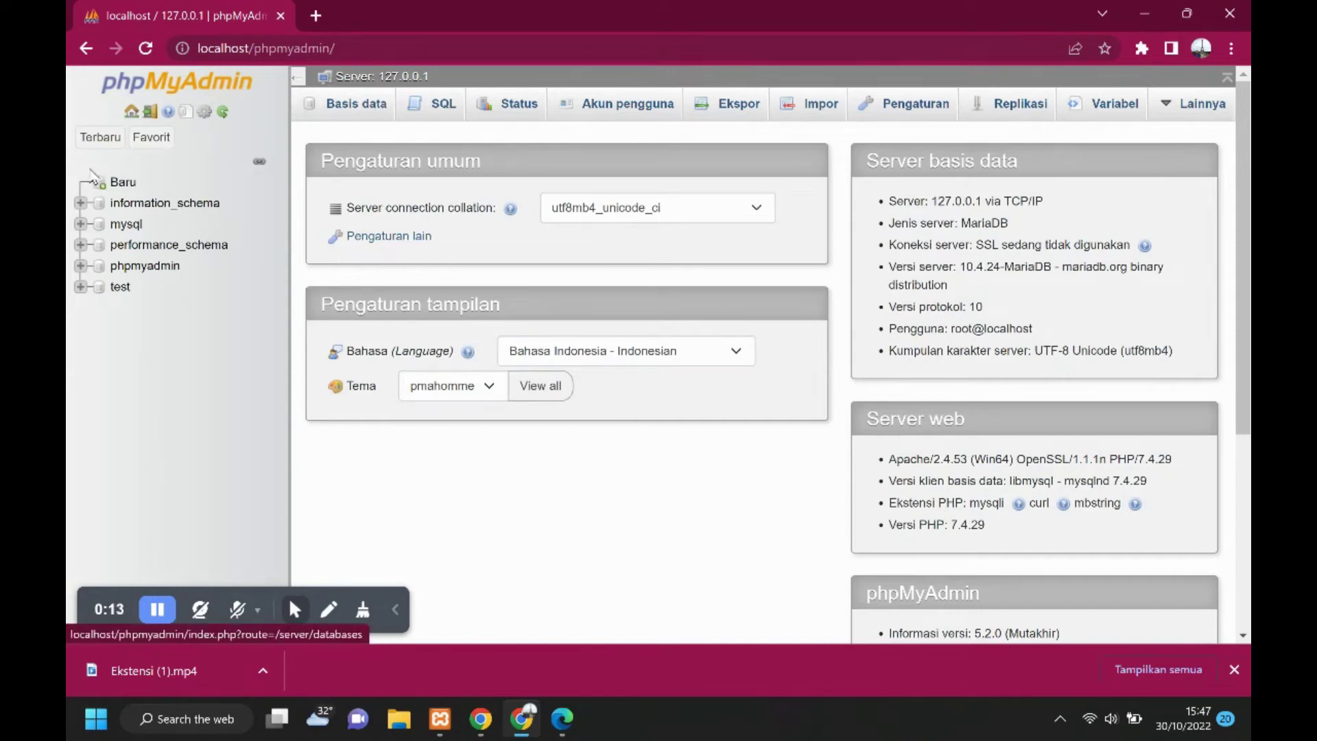
Create a new database named sikodal and go to its import page.
left_click(122, 185)
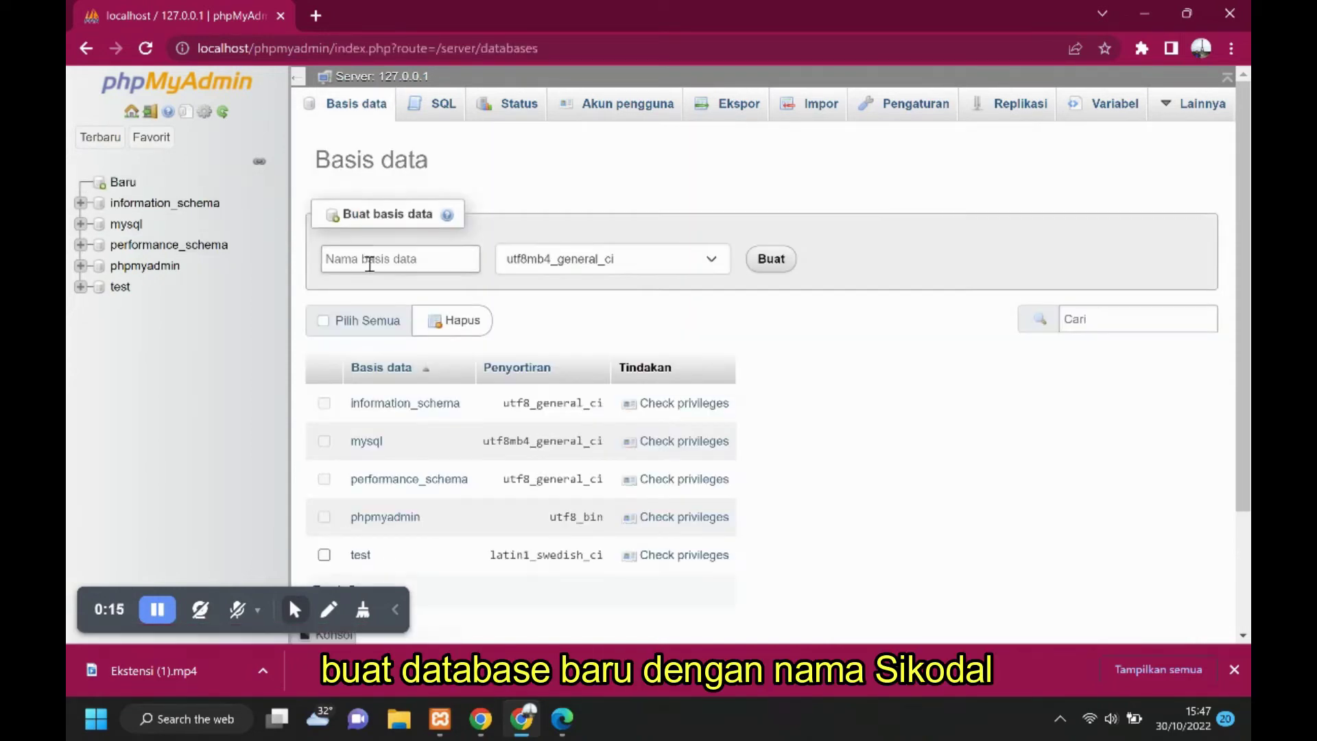
left_click(372, 264)
type("sikodal")
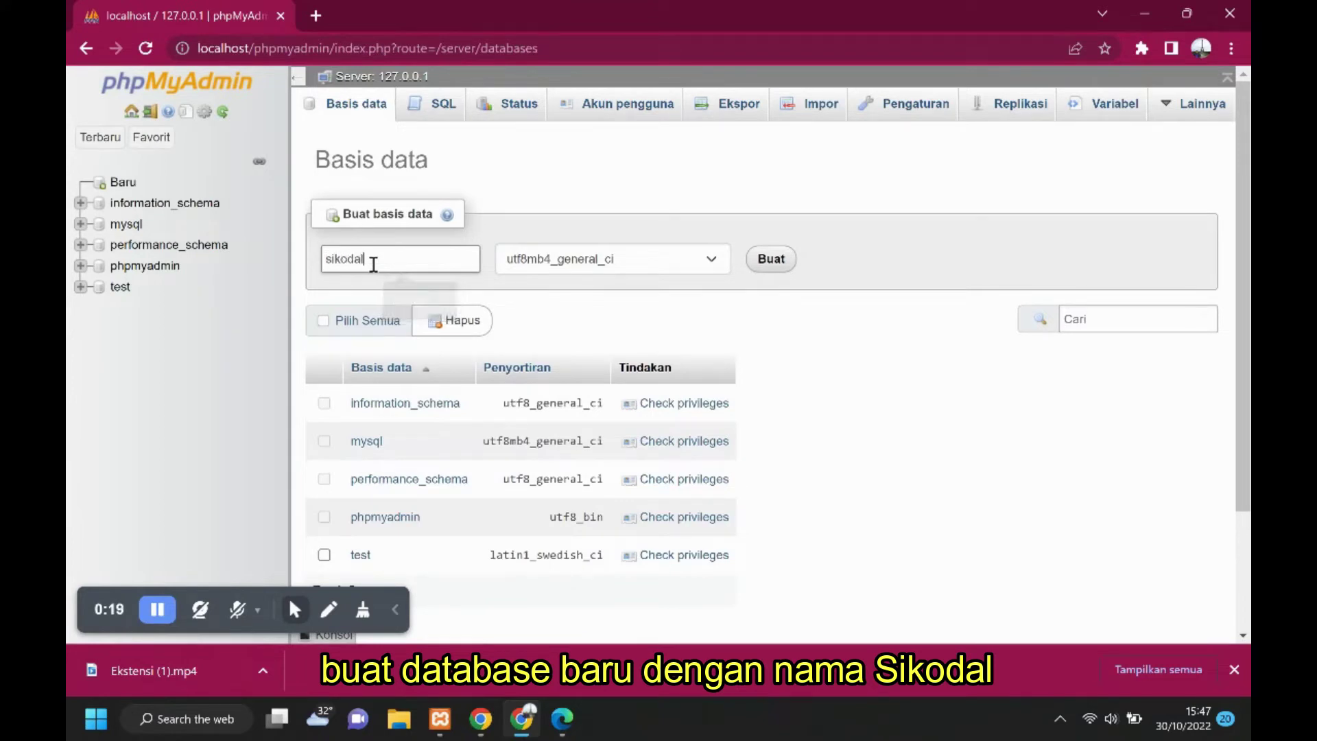
left_click(773, 265)
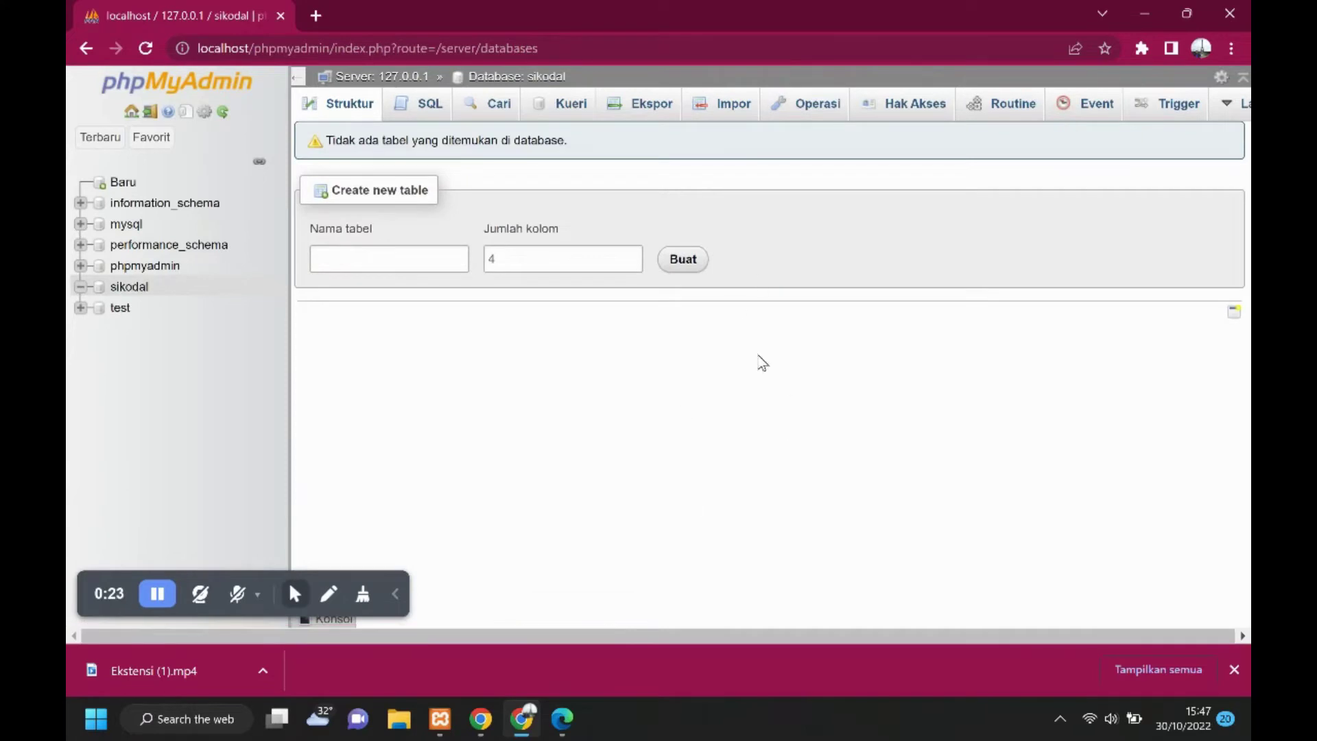
left_click(740, 103)
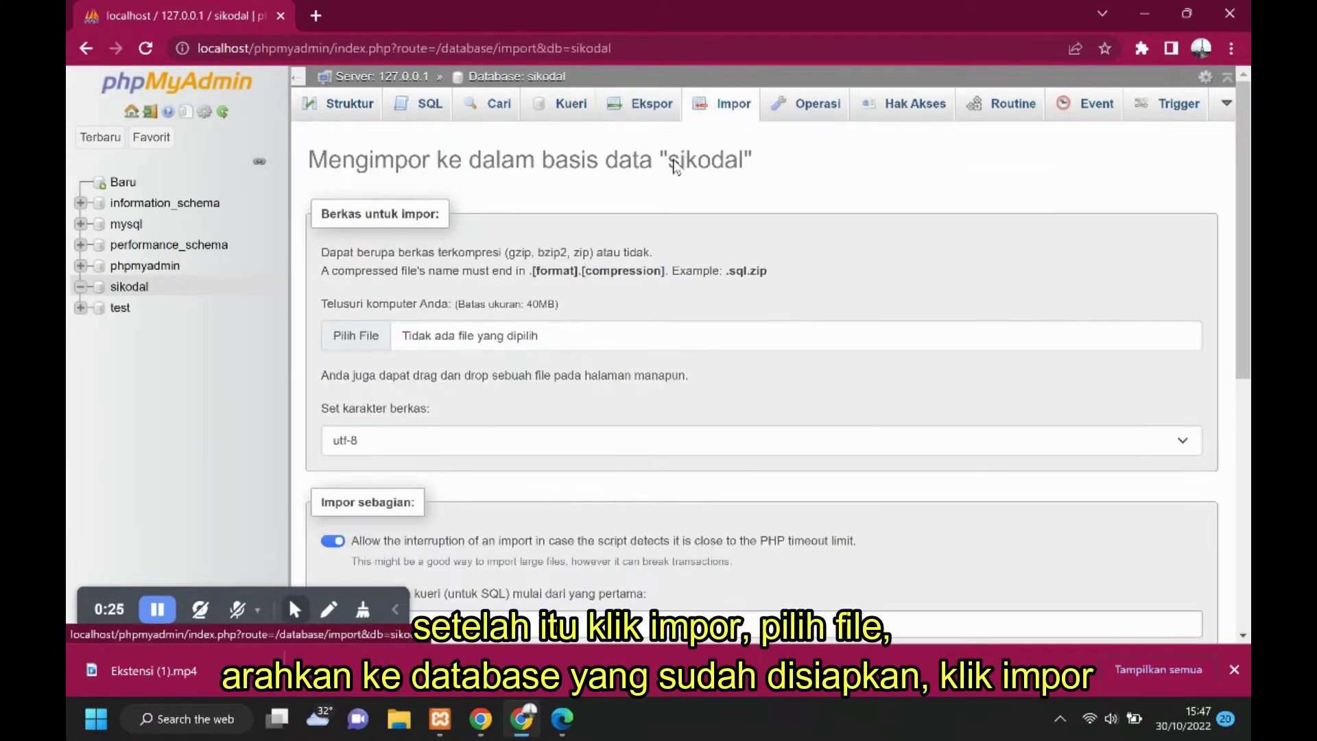
Import sikodal_Ujicoba.sql into the sikodal database.
left_click(364, 339)
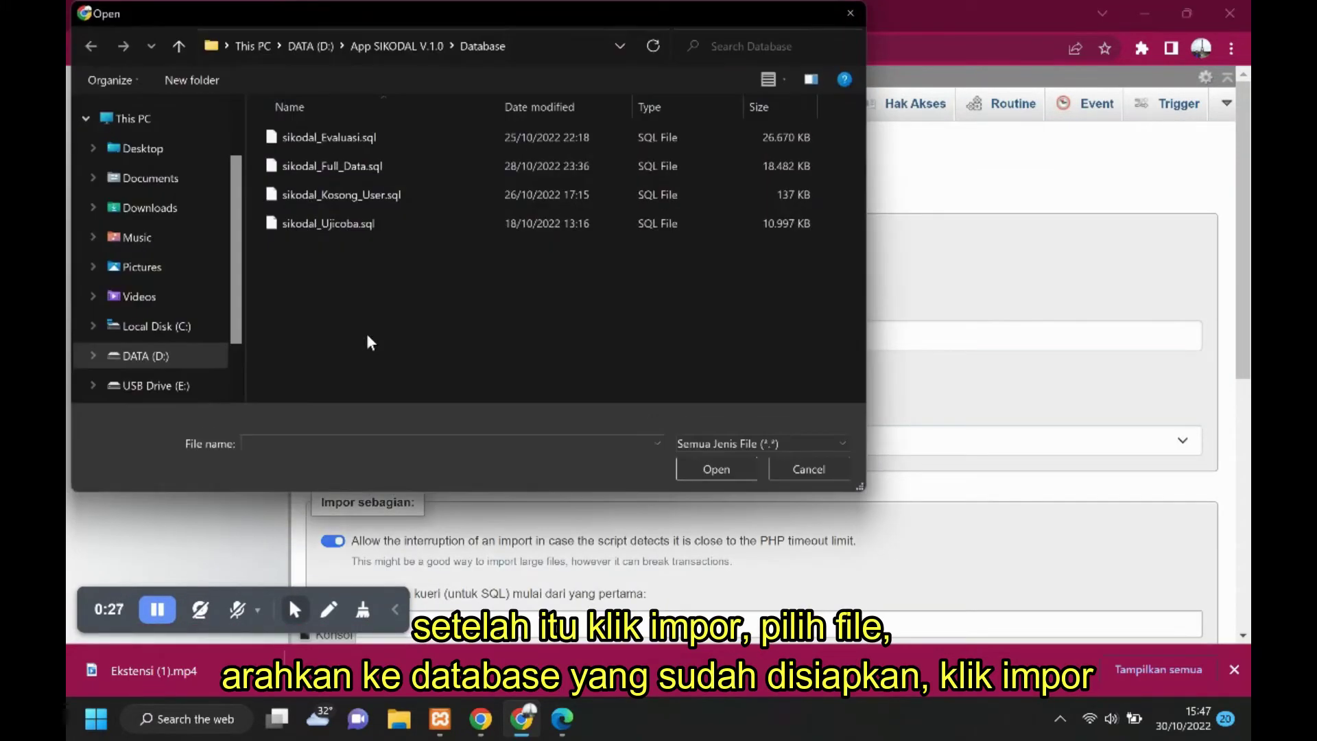
left_click(359, 230)
left_click(732, 471)
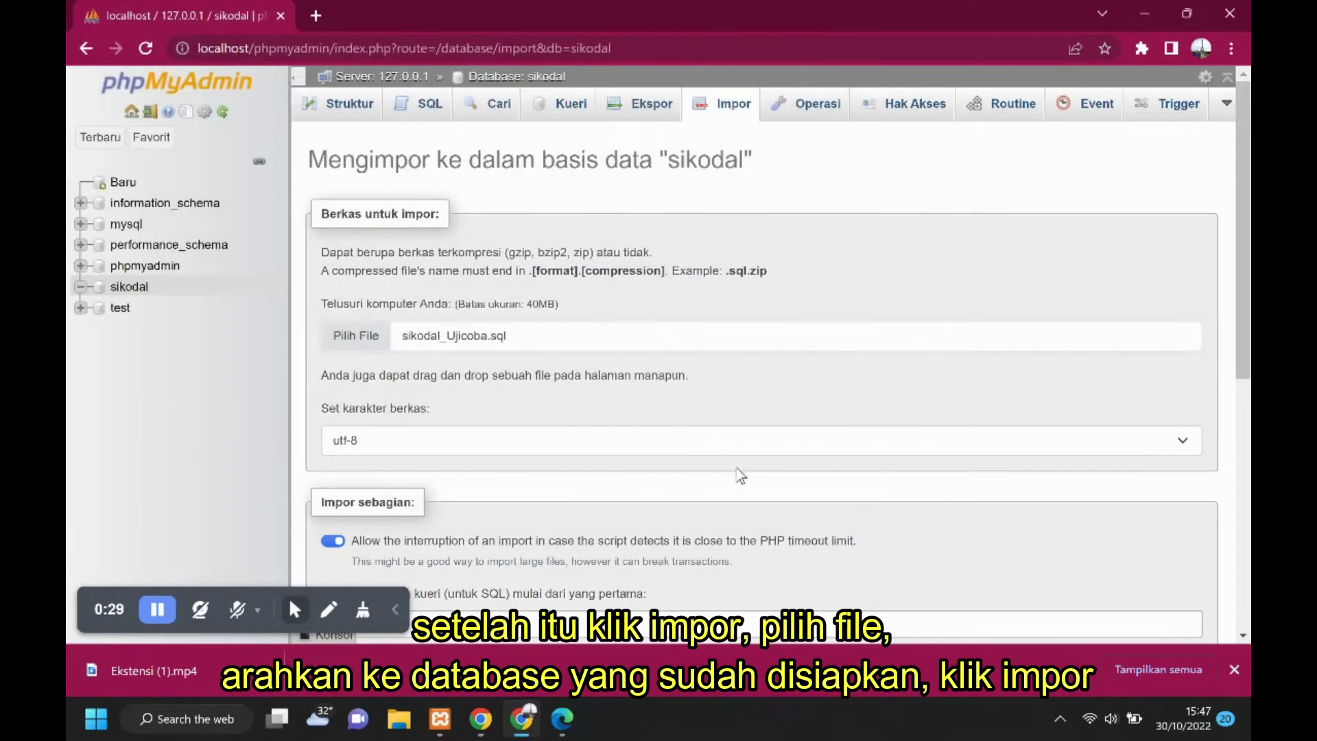
scroll(569, 401, "down", 8)
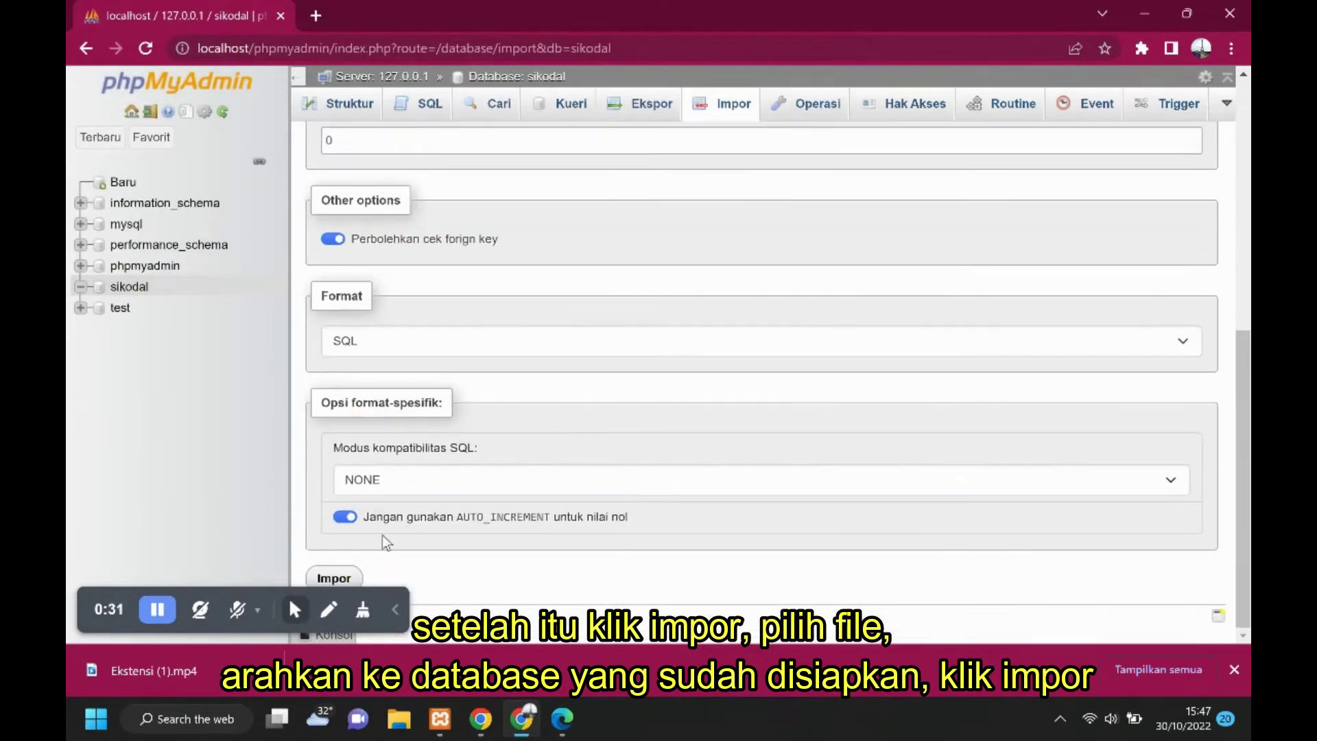
left_click(345, 578)
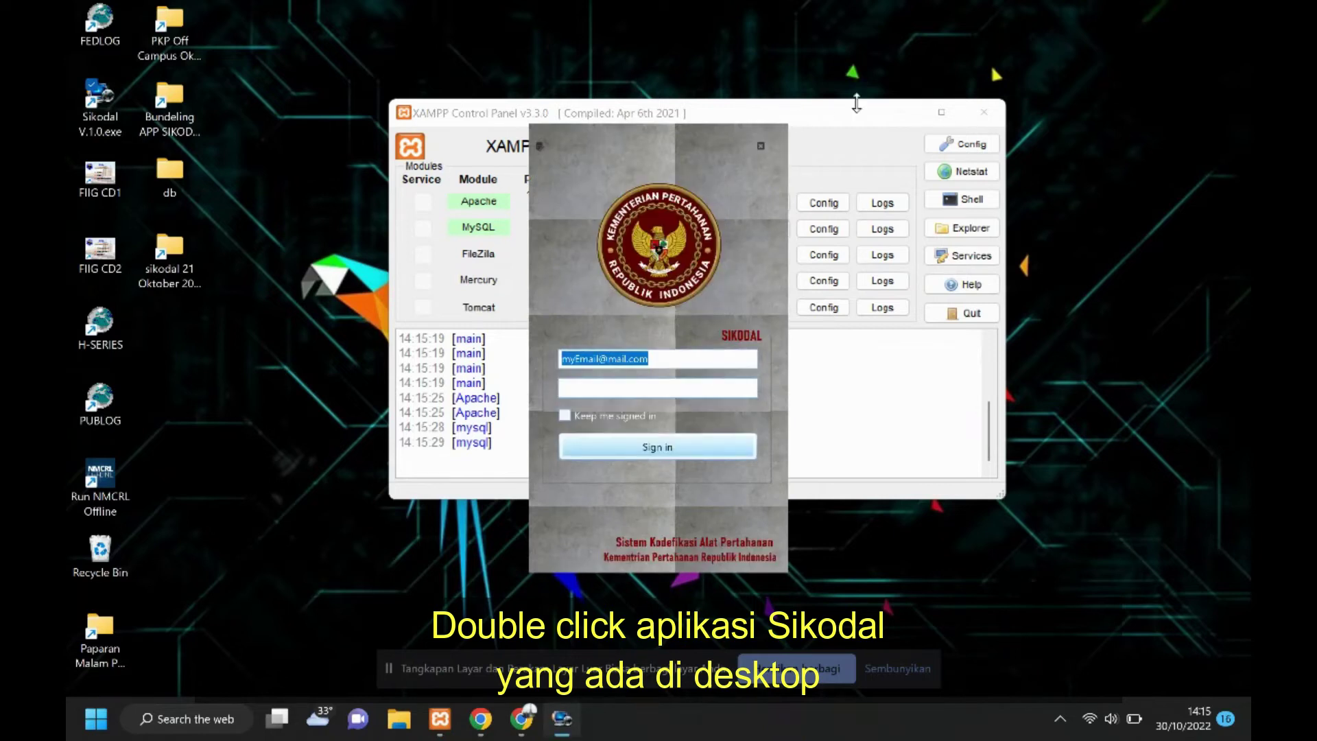
Minimize XAMPP and sign in to SIKODAL with the admin account.
left_click(899, 113)
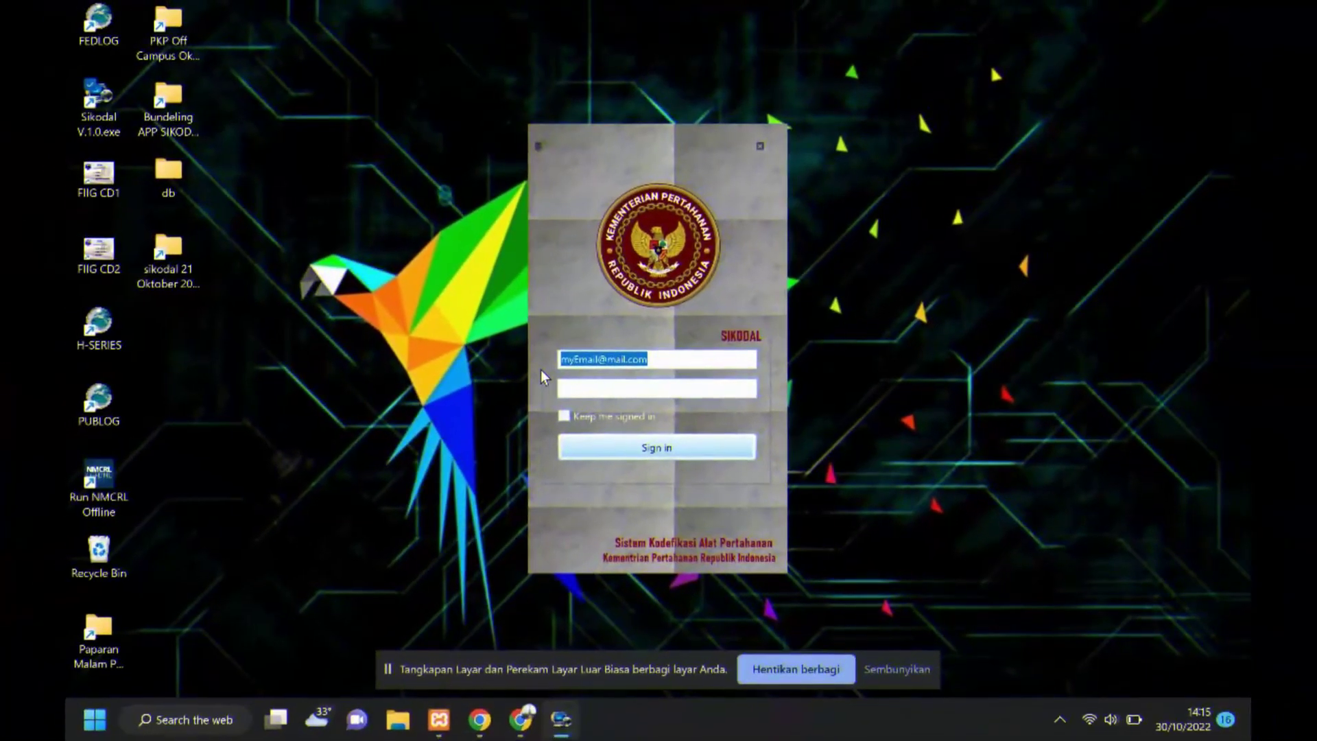
type("a")
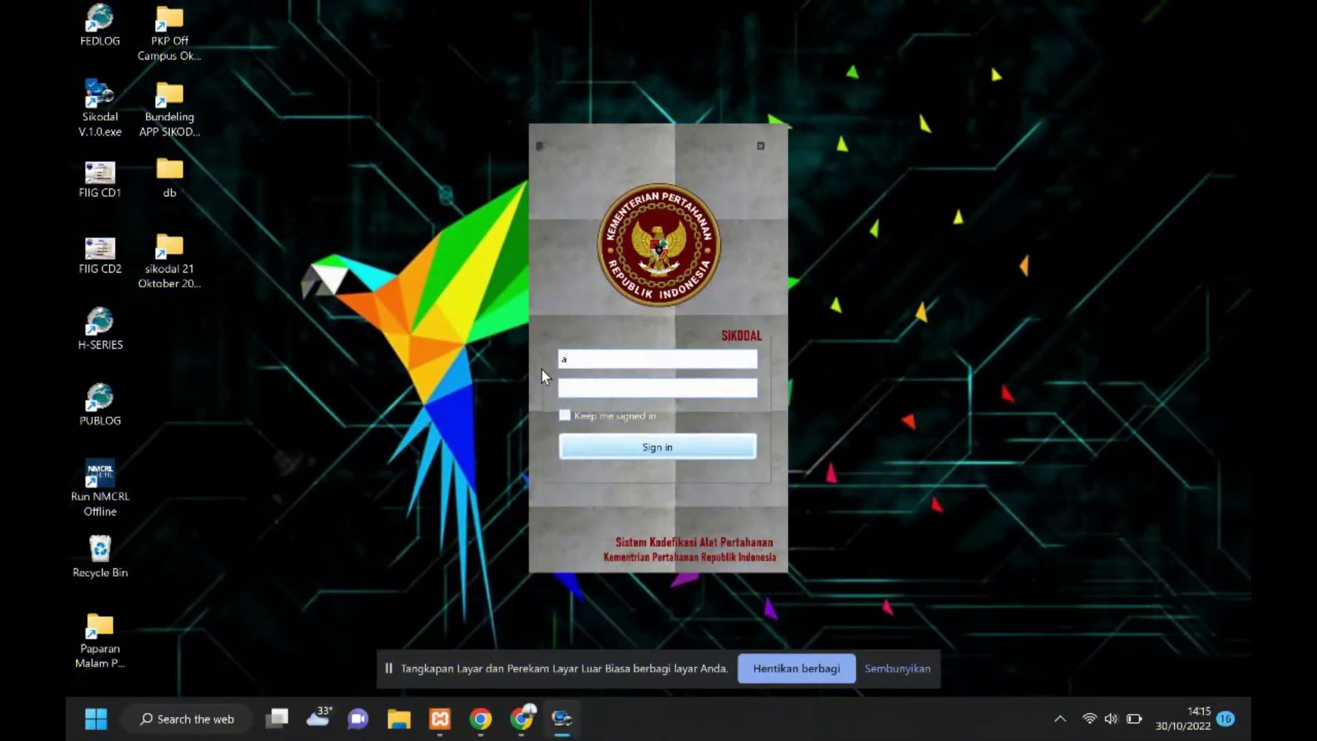
type("dmin")
left_click(738, 455)
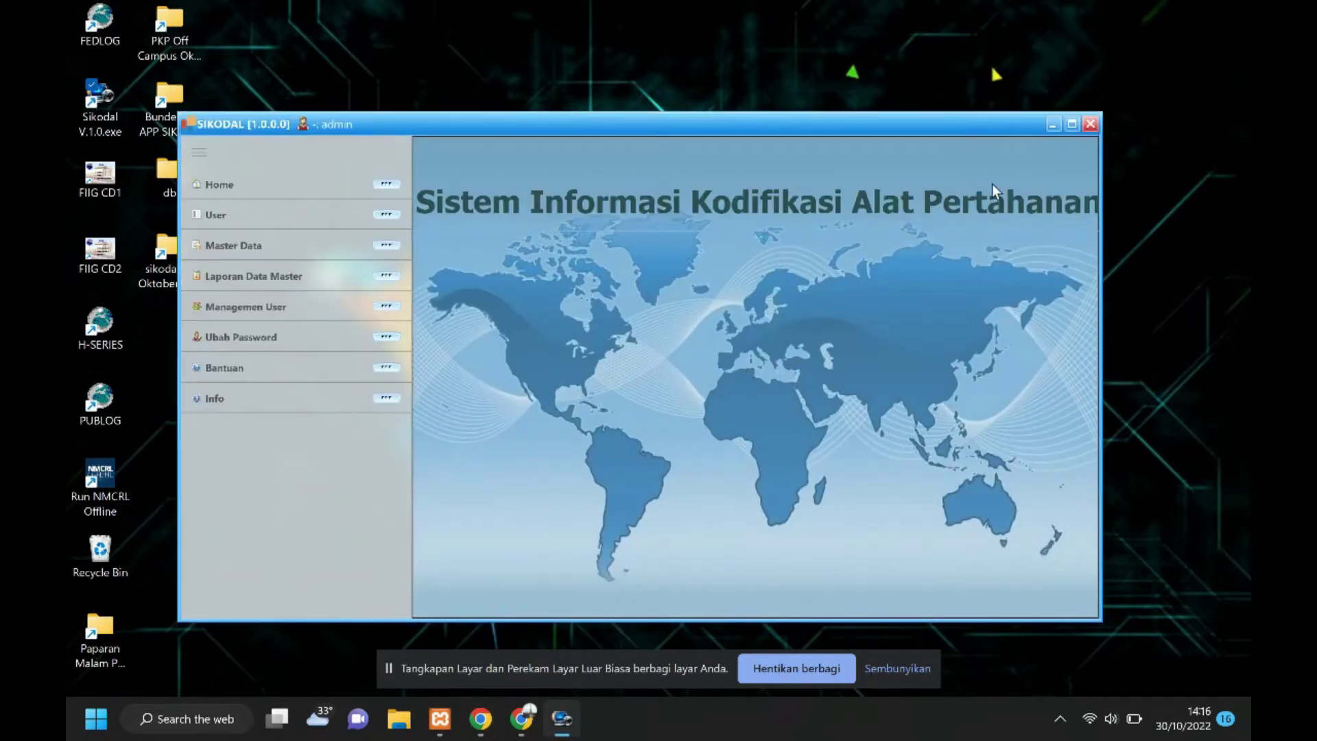
Maximize SIKODAL, open the User list, and expand Master Data.
left_click(1071, 125)
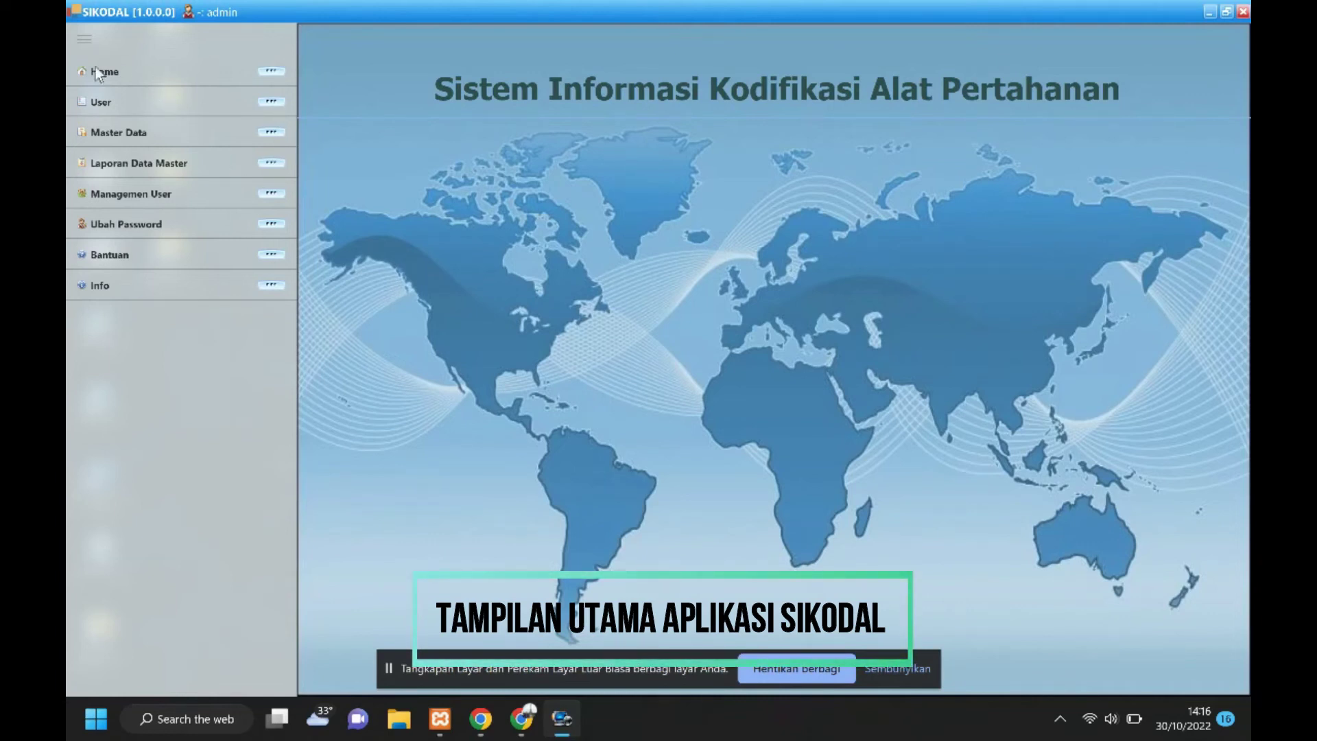
left_click(127, 100)
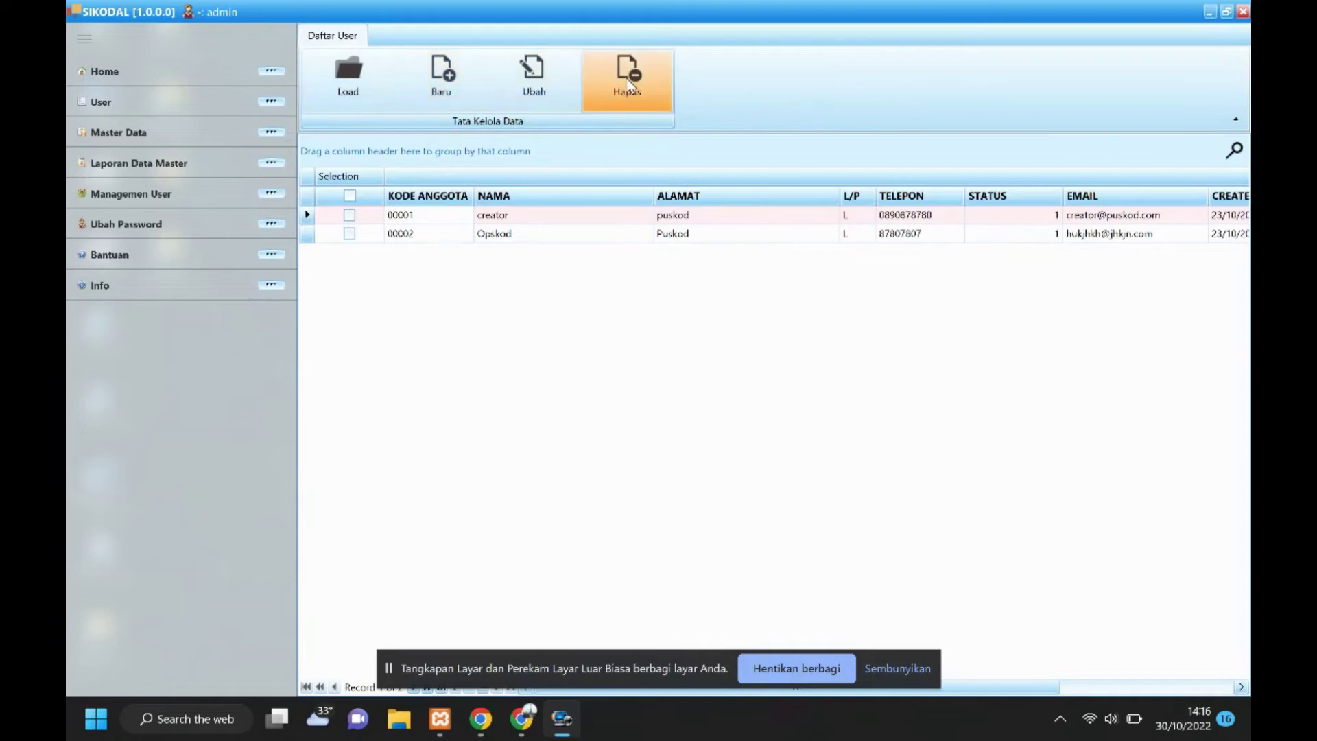
left_click(136, 134)
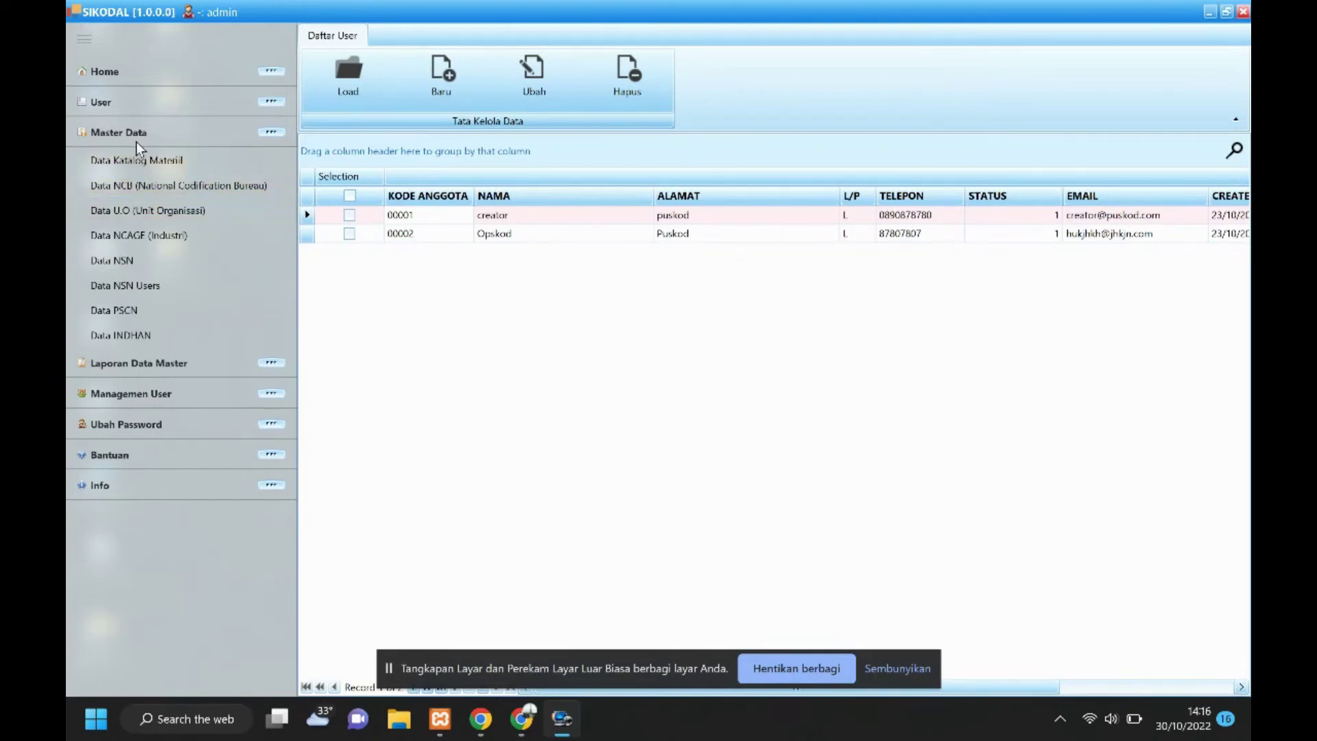
Browse the Katalog Materiil, NCB, U.O., NCAGE, NSN, NSN Users, PSCN and INDHAN tables.
left_click(127, 165)
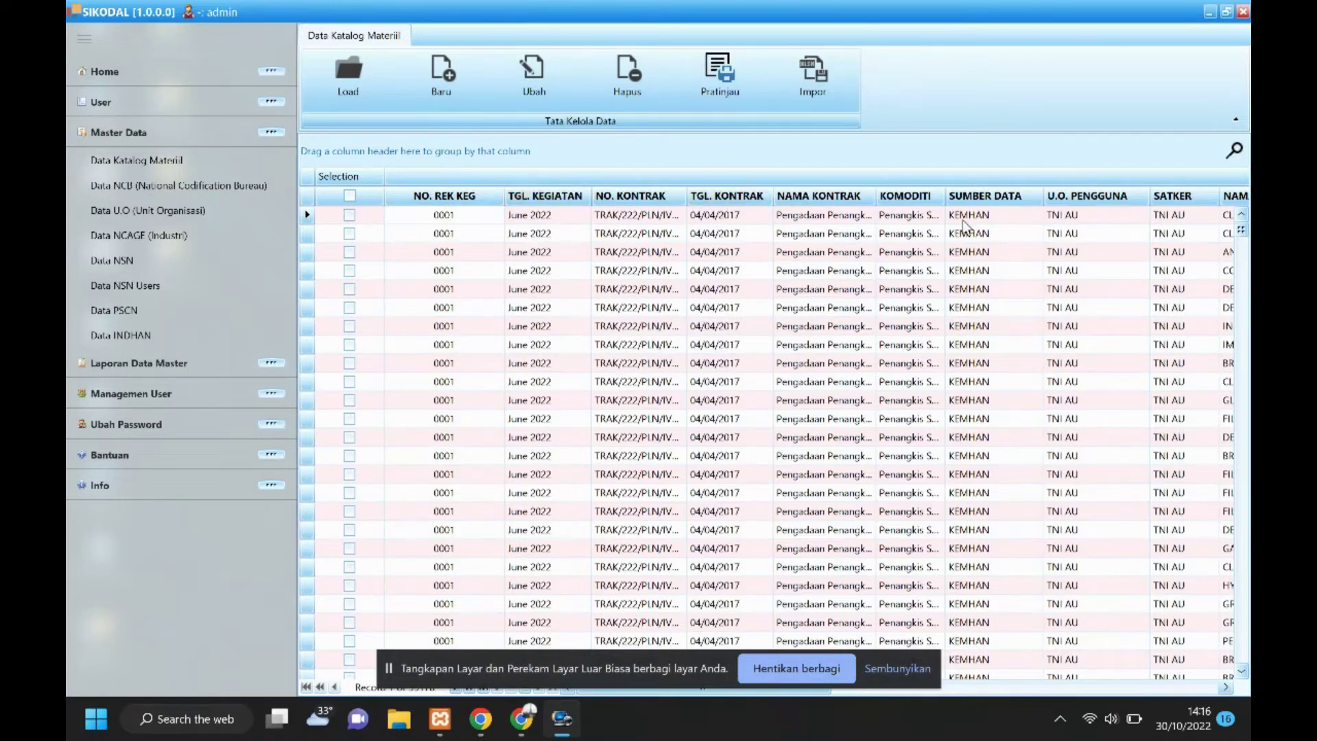
left_click(134, 188)
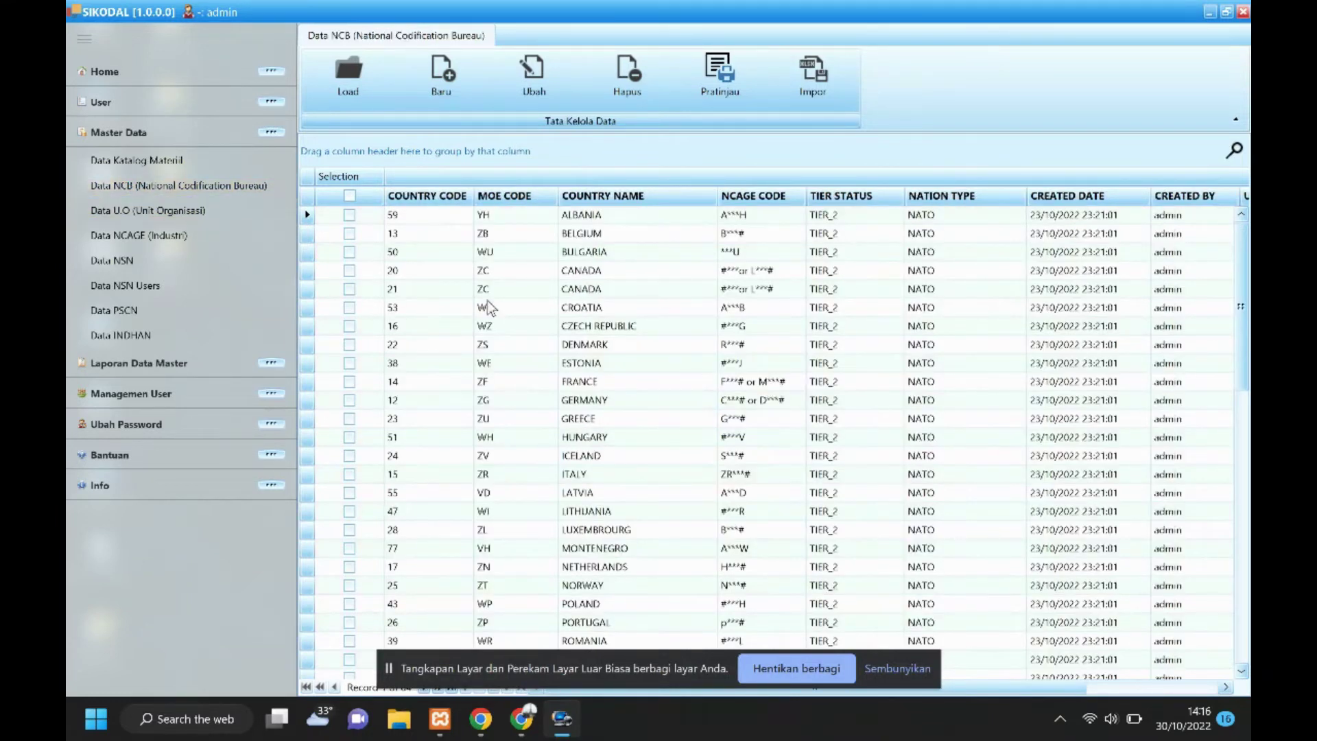
left_click(129, 212)
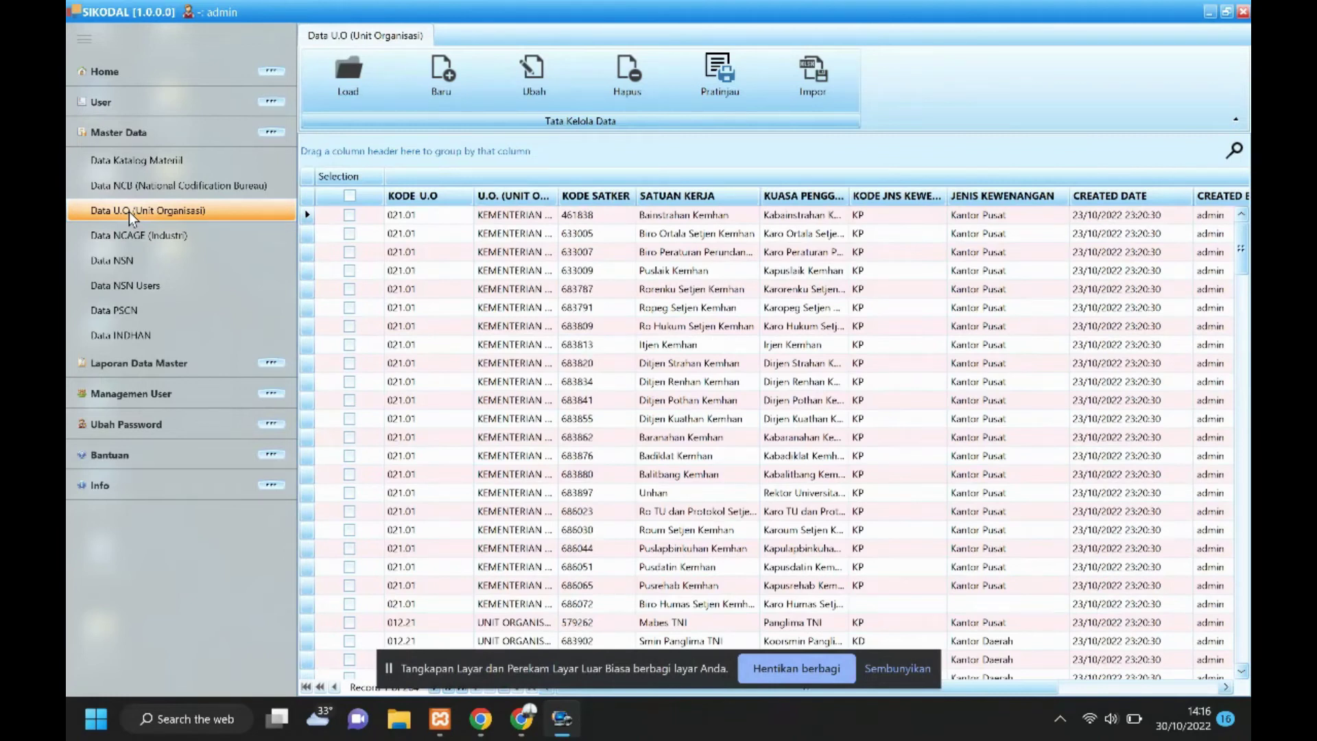
left_click(134, 239)
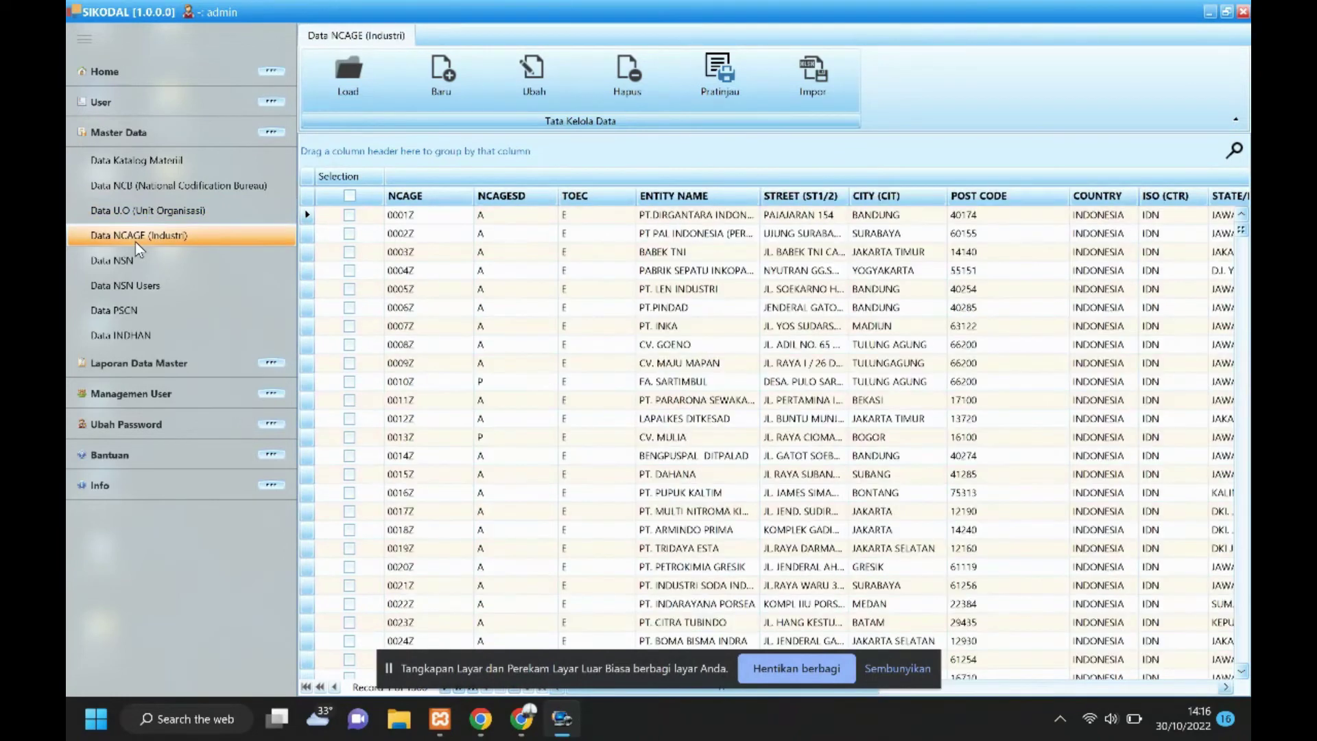
left_click(120, 258)
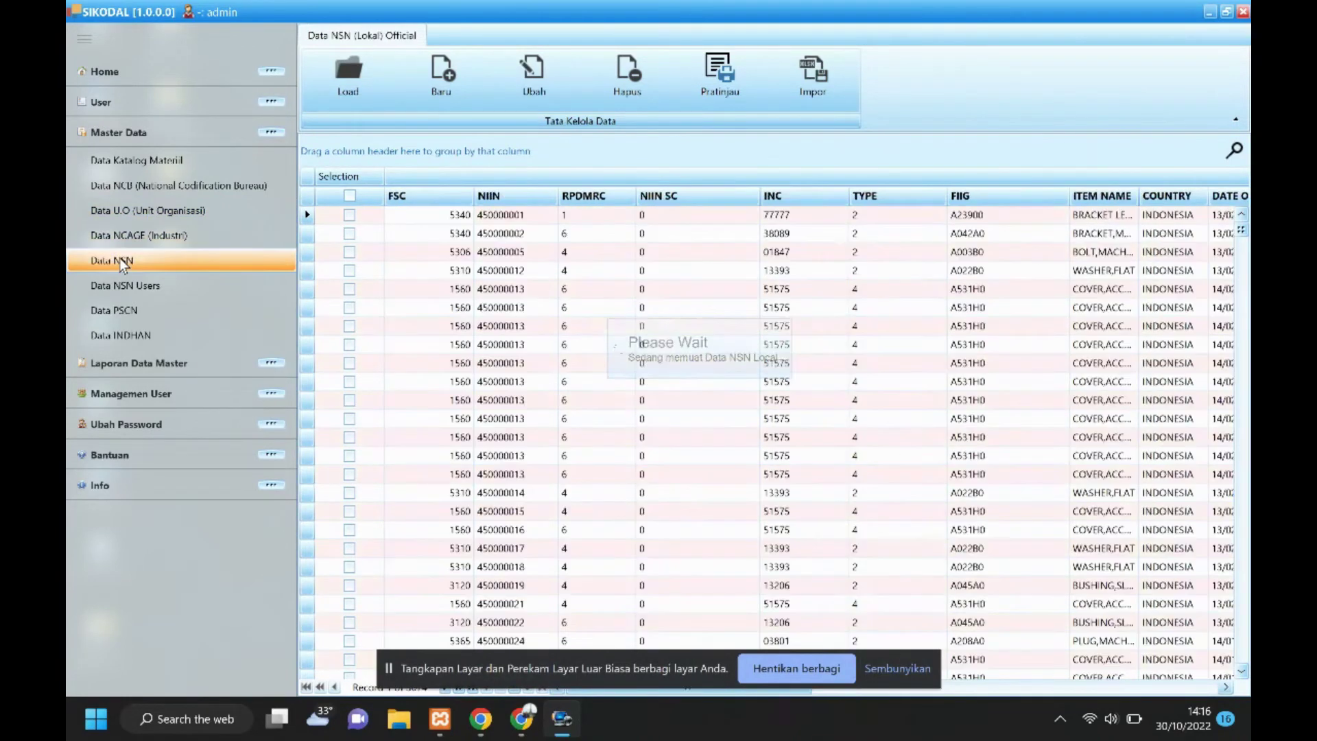
left_click(124, 282)
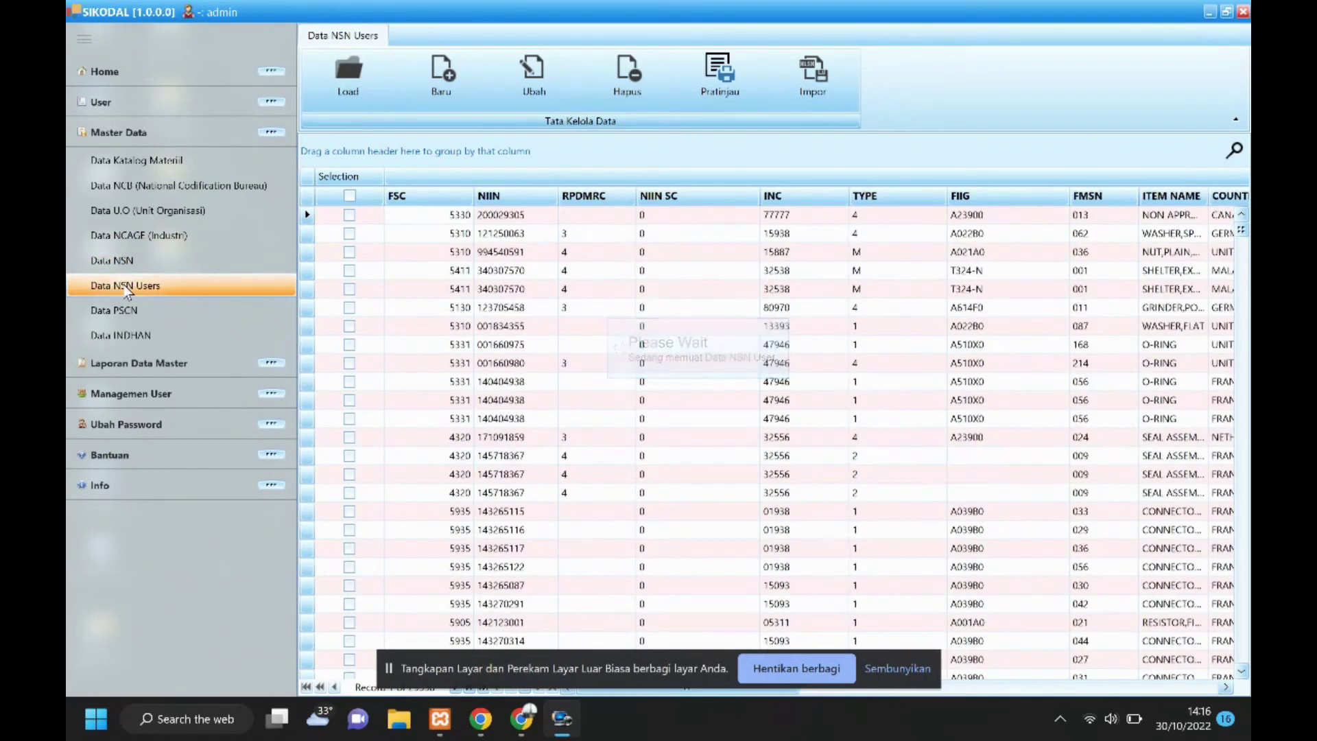
left_click(137, 317)
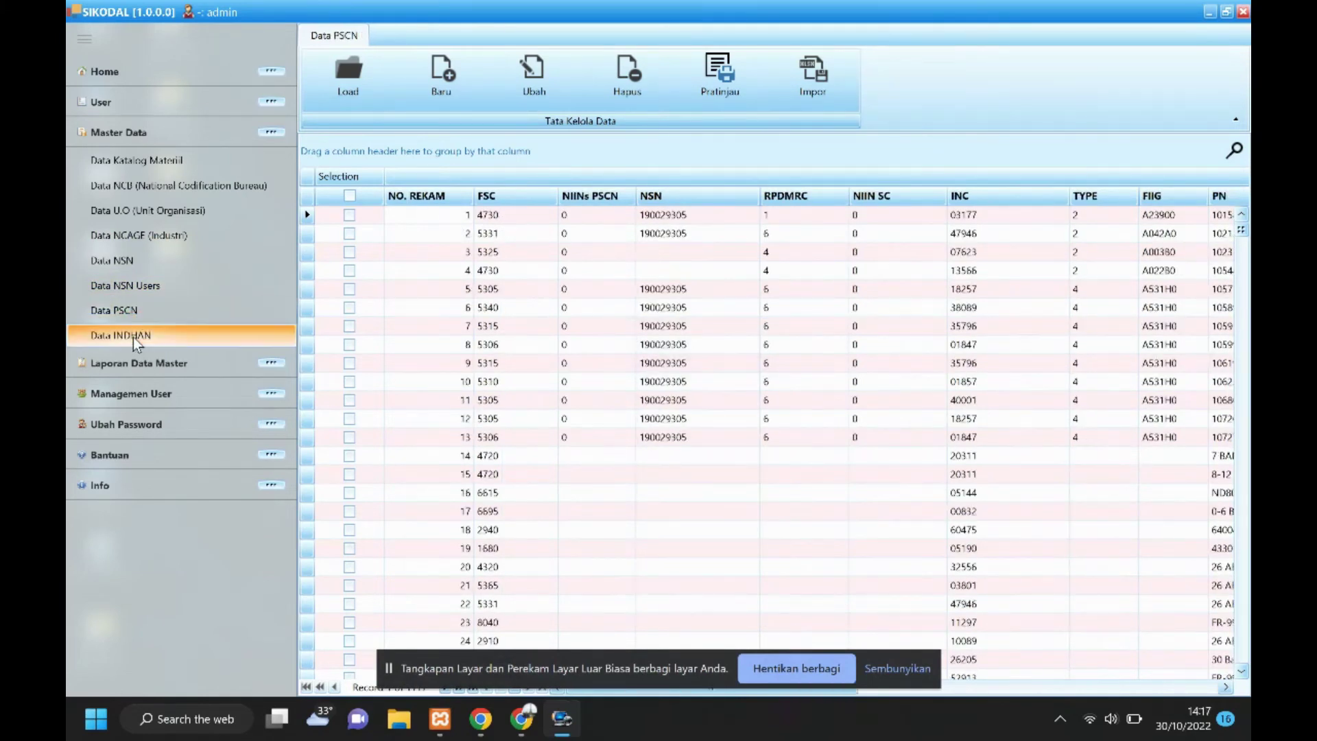
left_click(133, 336)
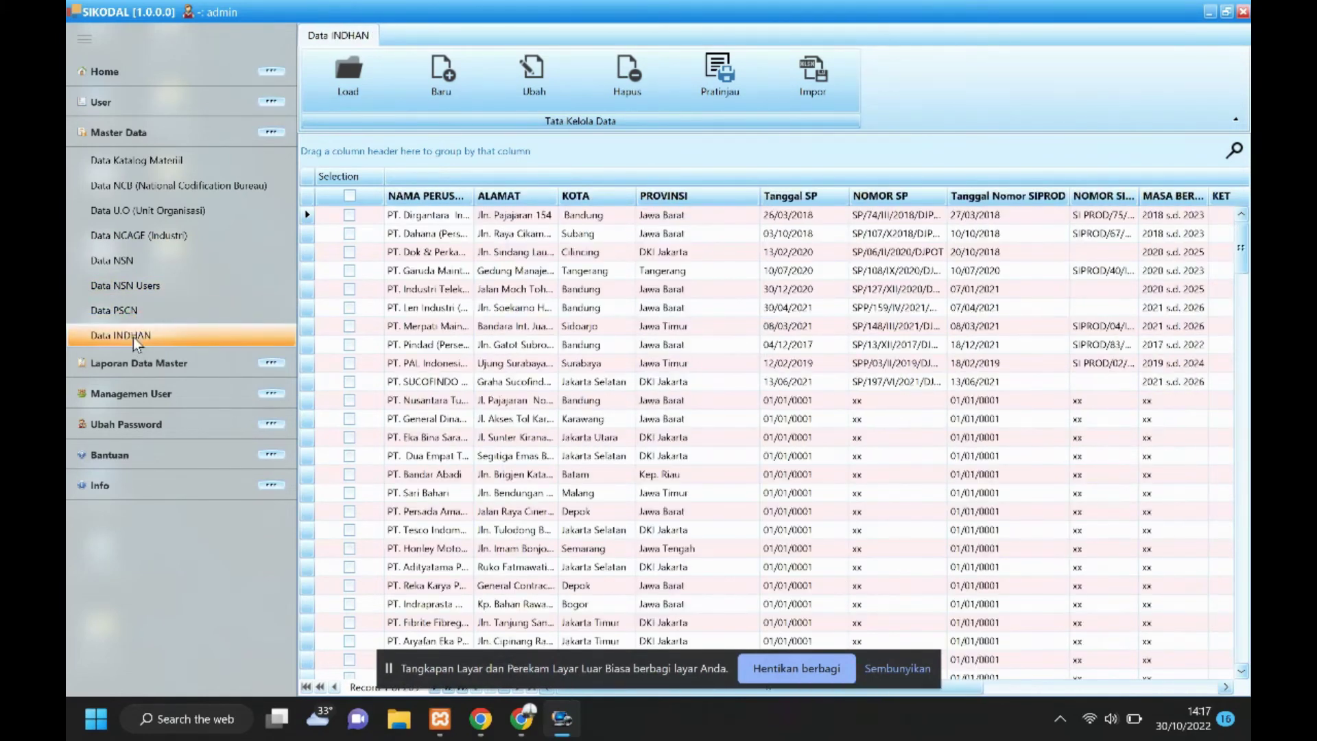
left_click(196, 135)
View each master report from Katalog Materiil through INDHAN, then Total Item Record.
left_click(183, 163)
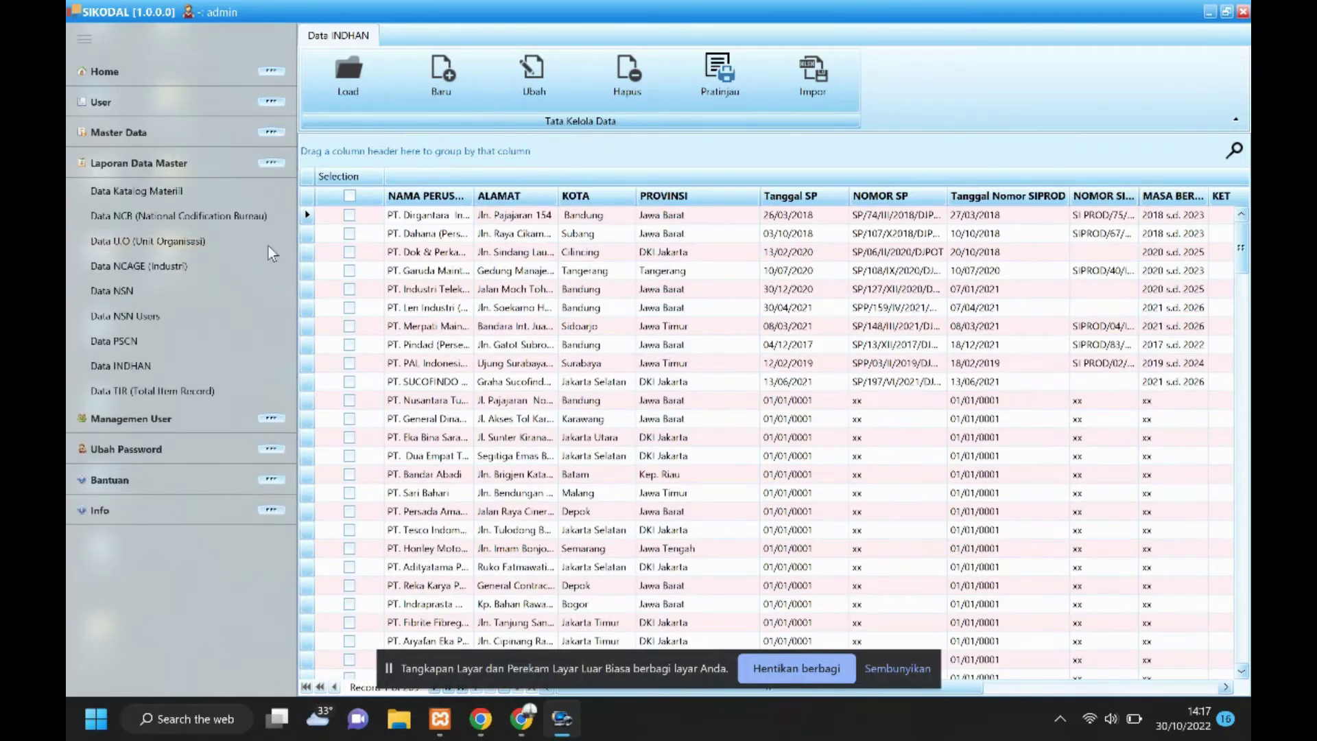
left_click(133, 189)
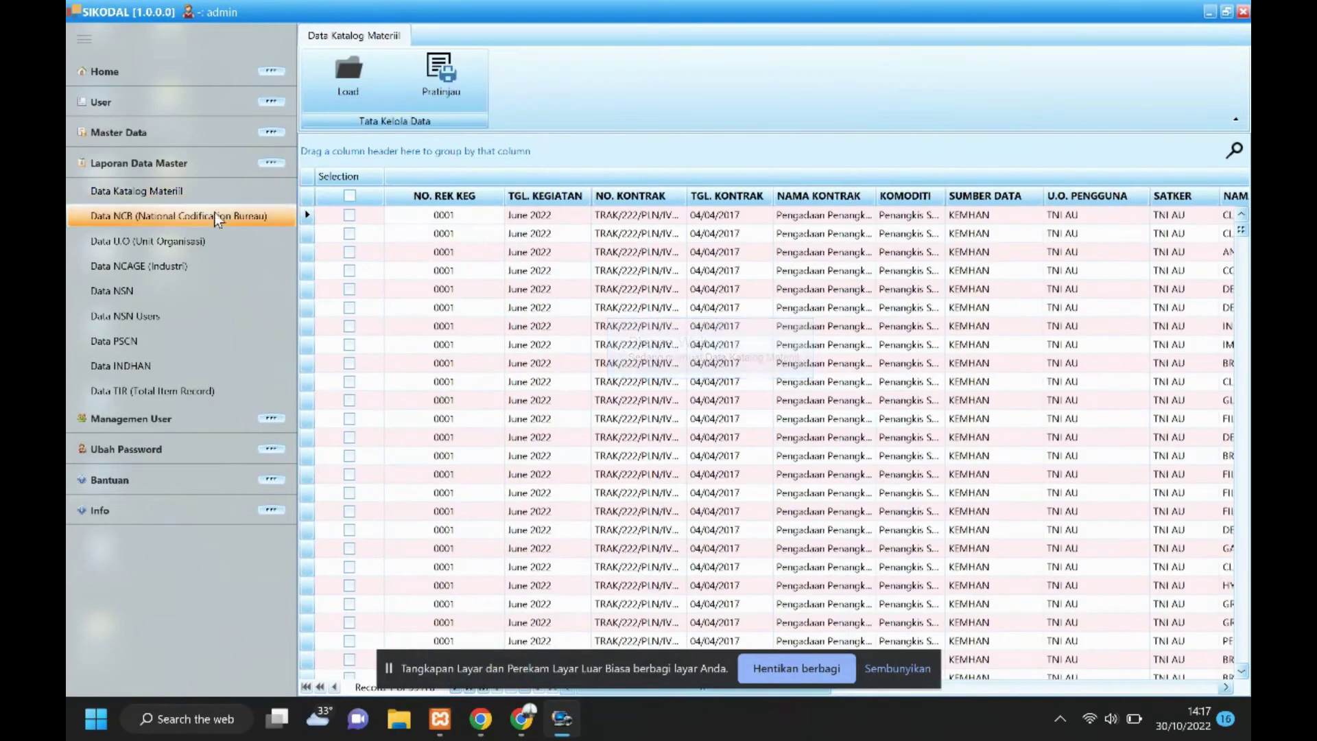
left_click(153, 216)
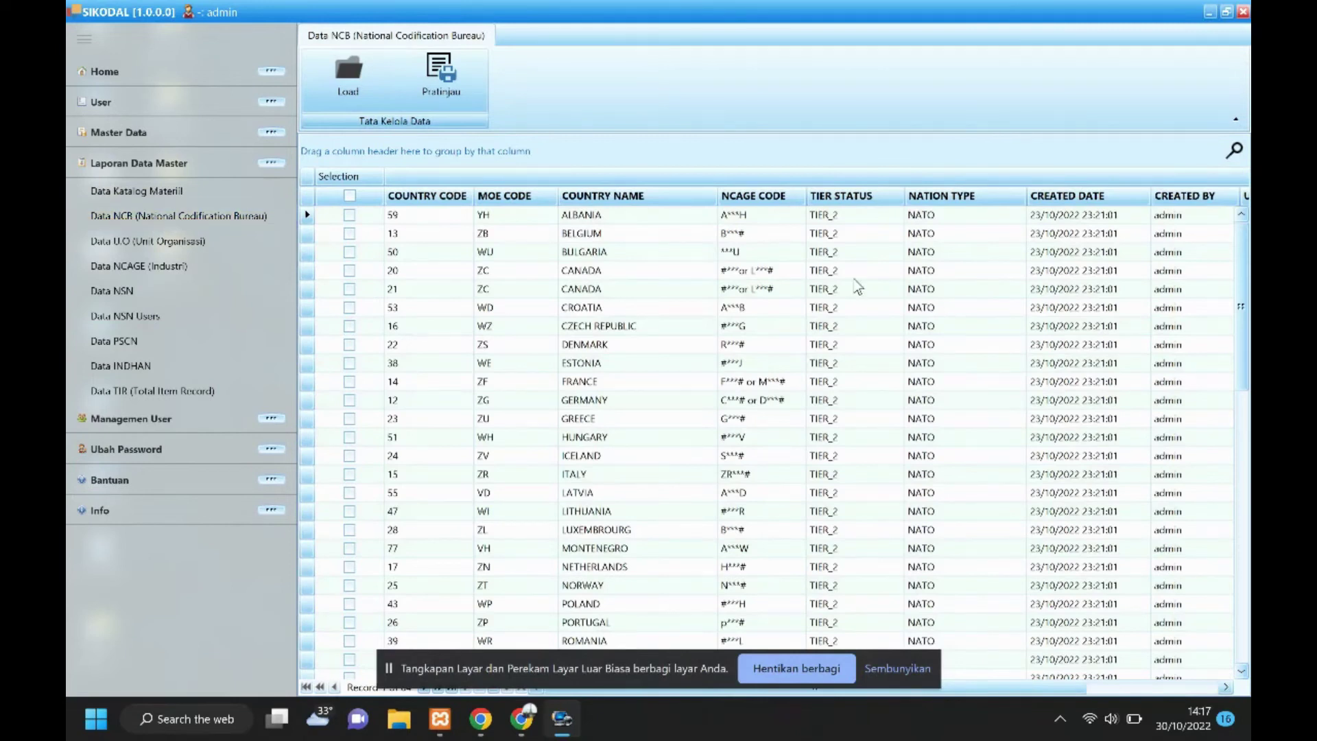
left_click(165, 248)
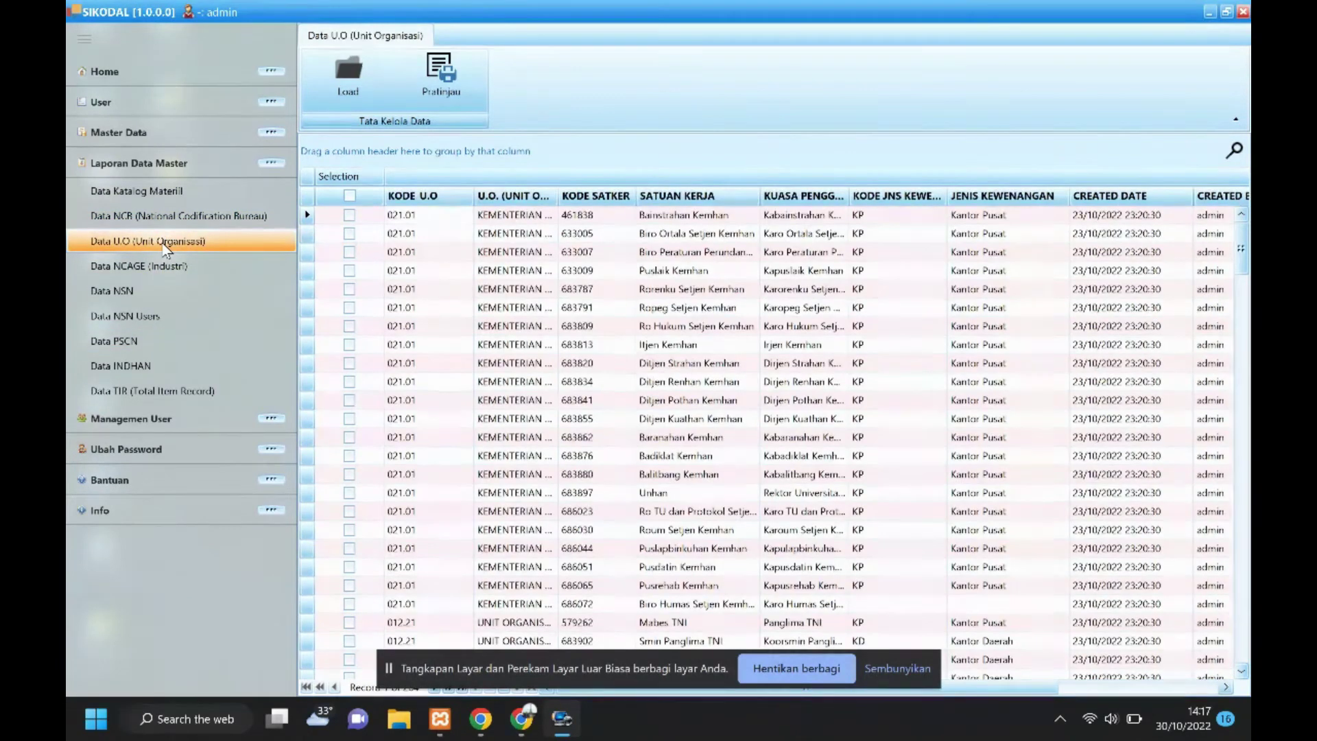
left_click(171, 271)
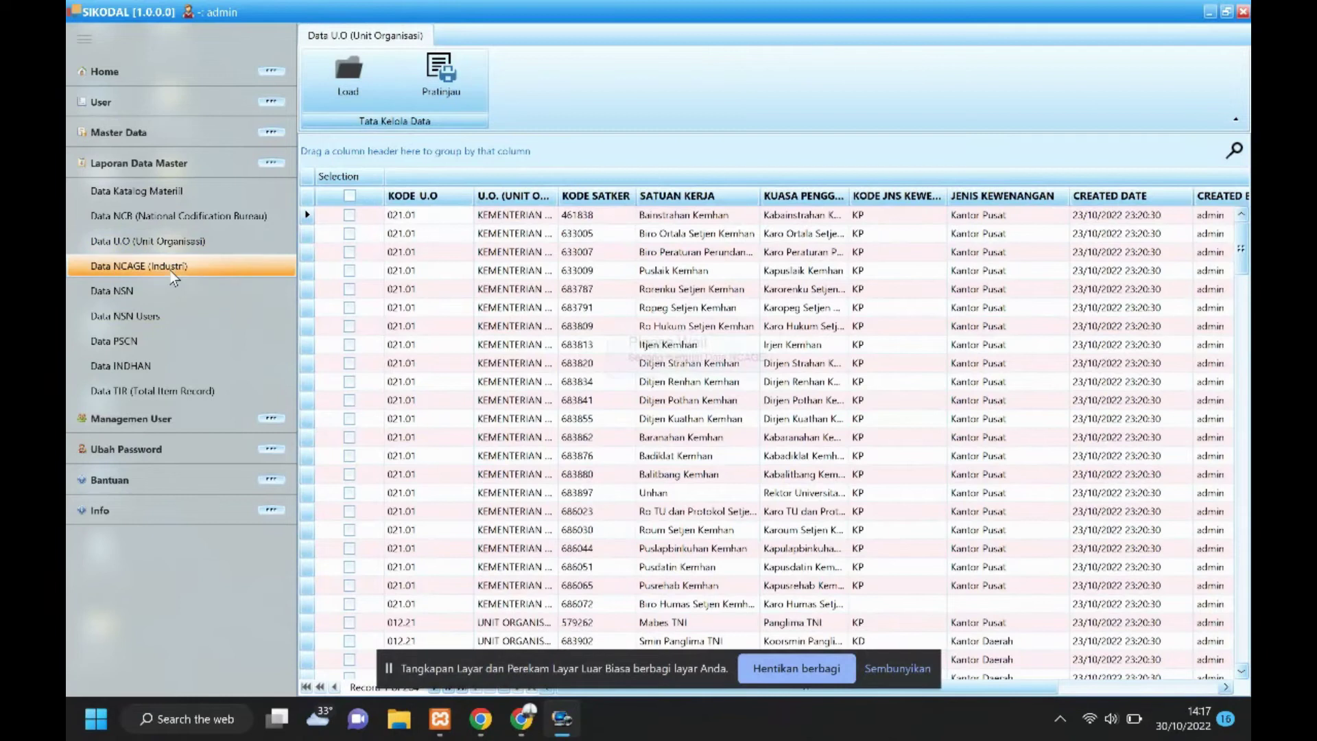
left_click(125, 291)
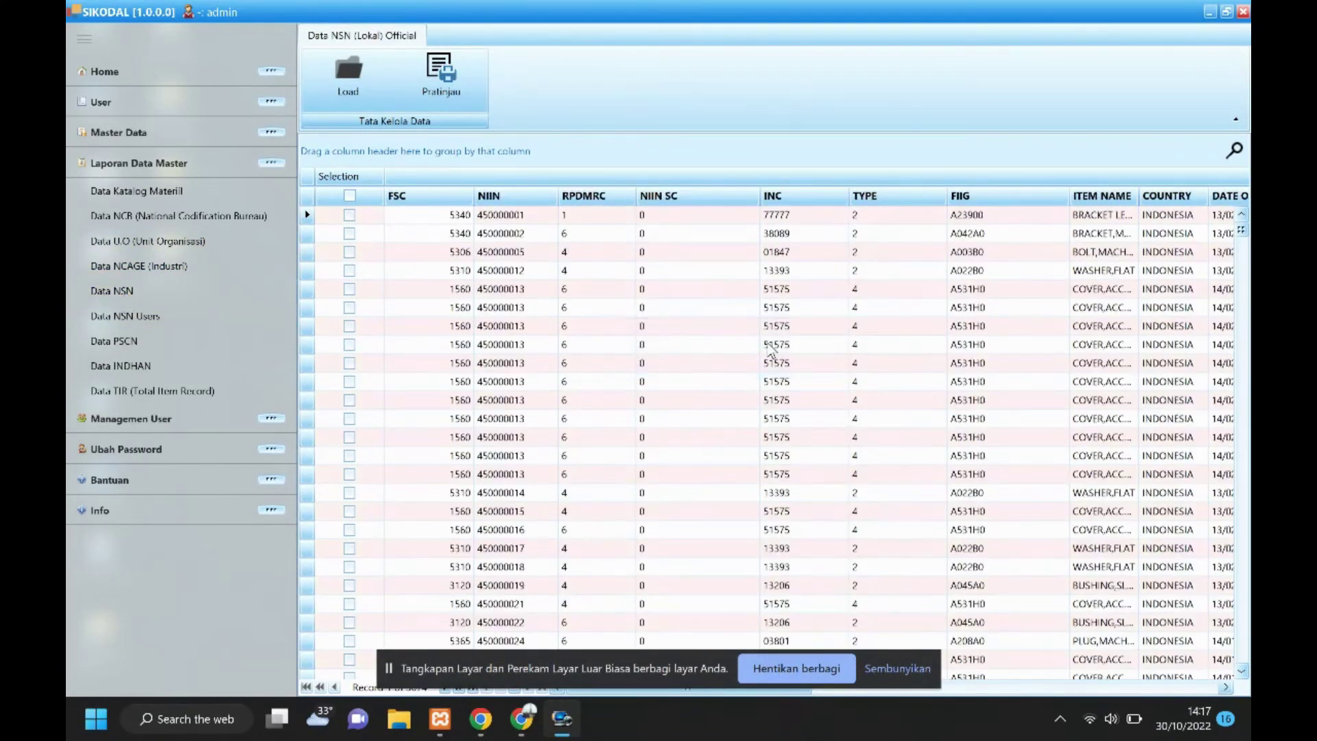
left_click(130, 316)
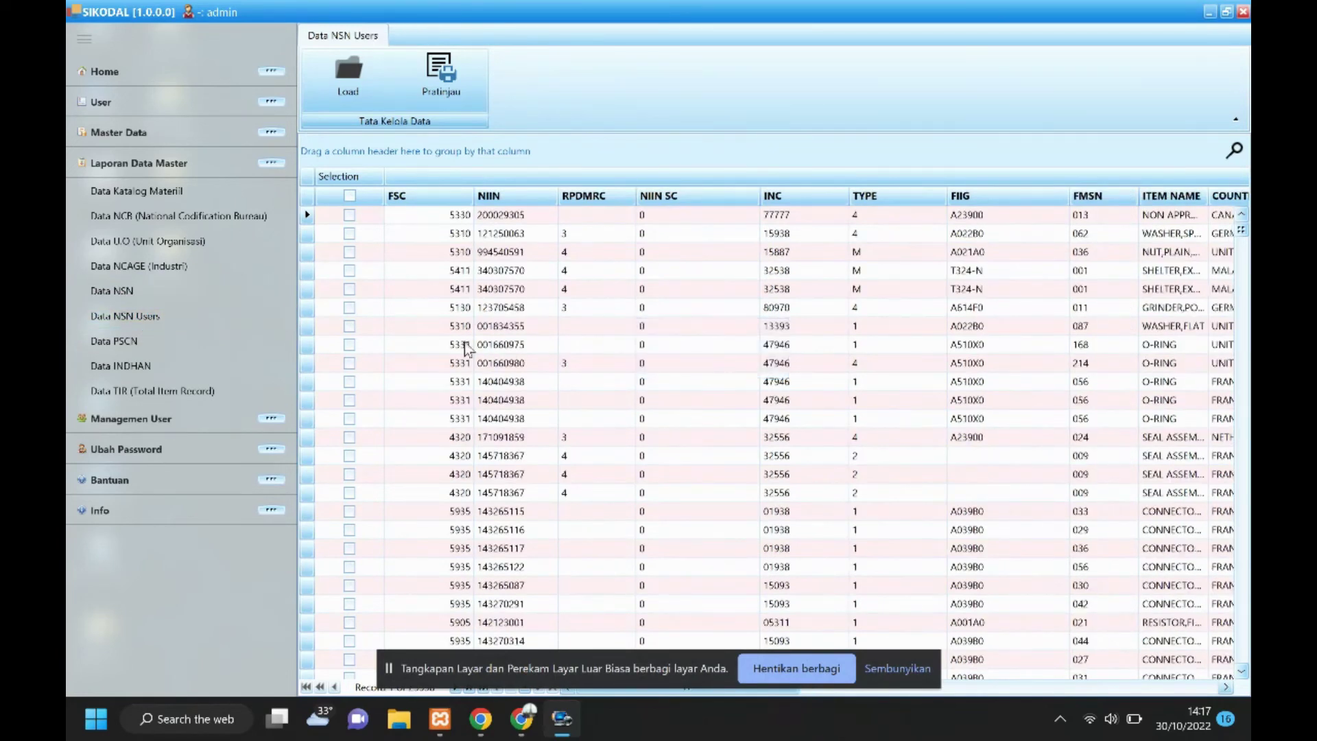
left_click(114, 341)
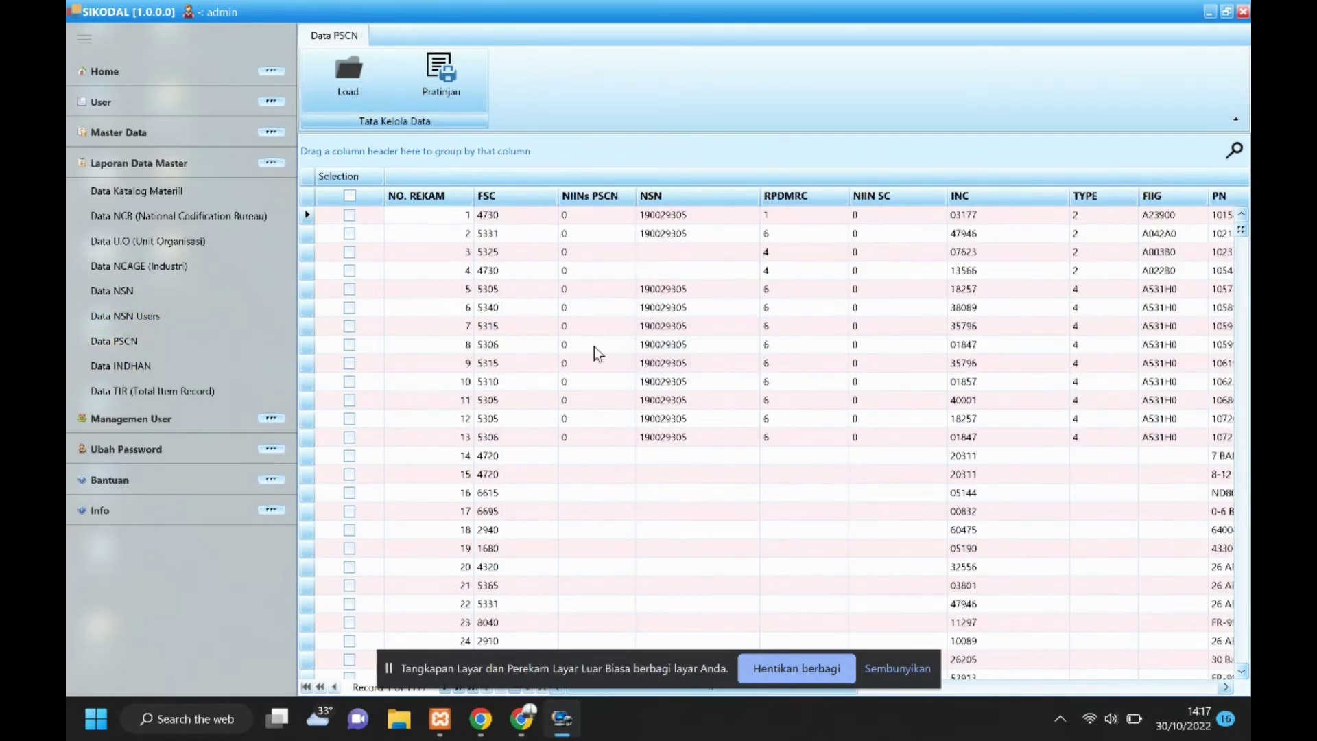
left_click(126, 364)
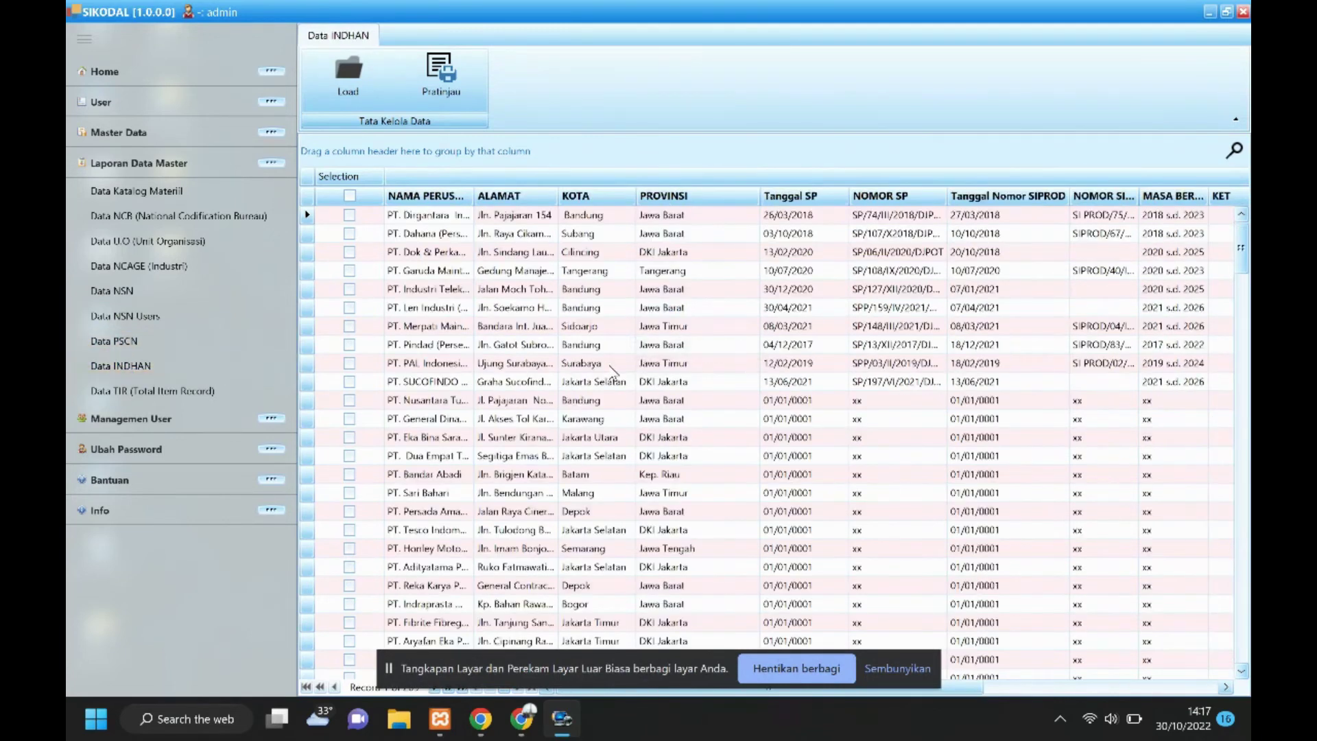
left_click(112, 390)
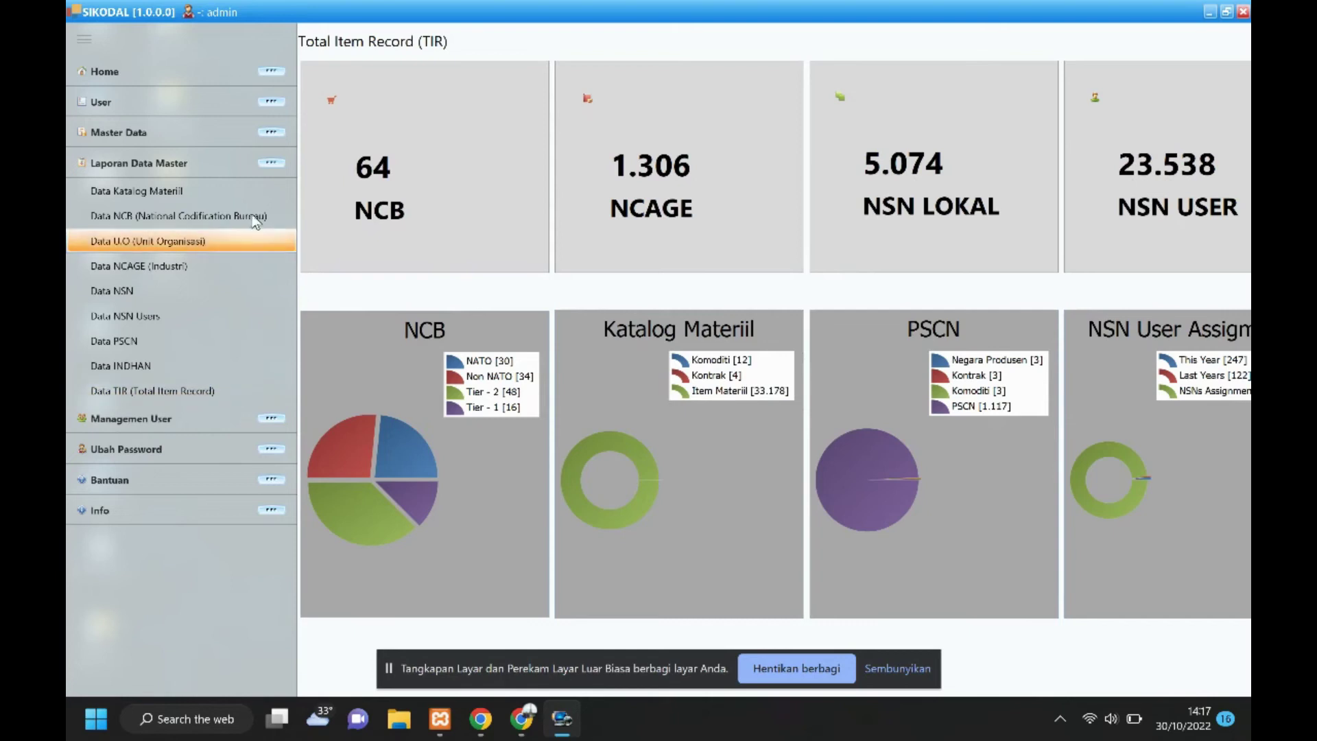
Open the Daftar User Akun list showing three active ADMIN and OPERASIONAL accounts.
left_click(266, 166)
left_click(130, 193)
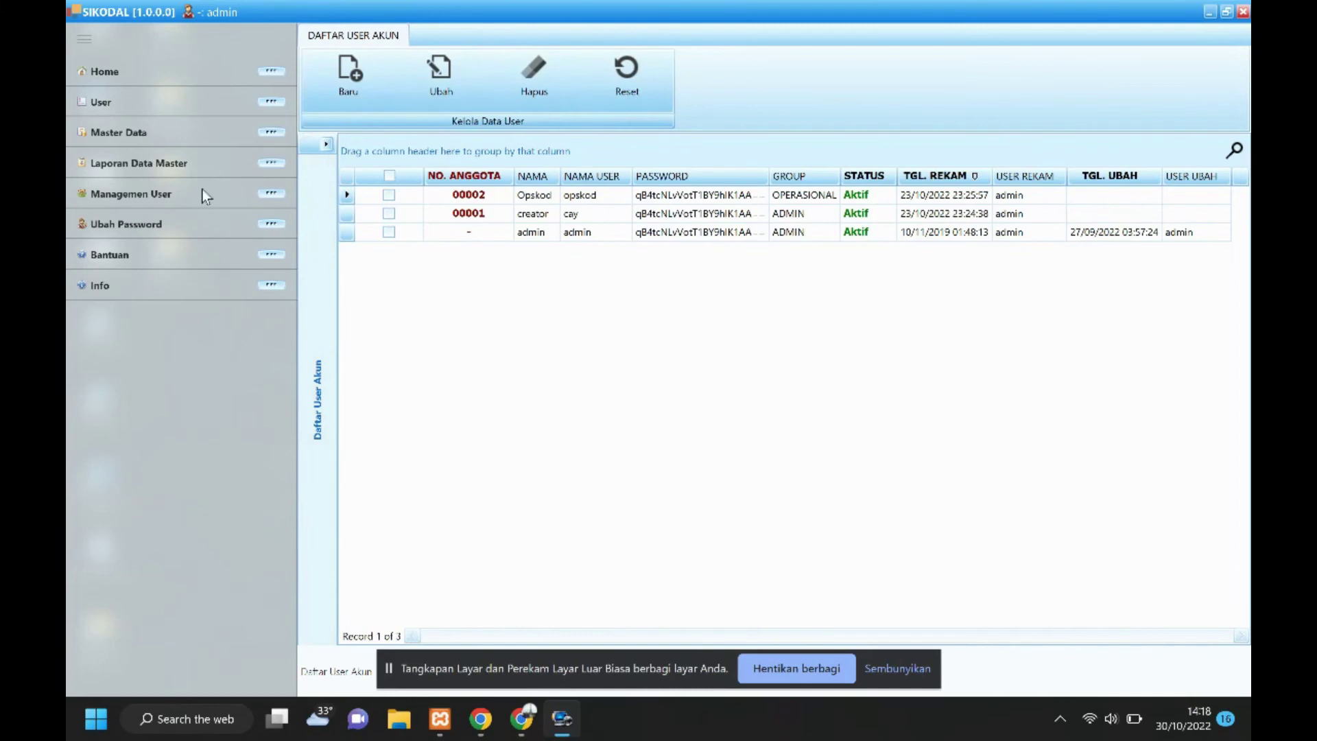
left_click(148, 136)
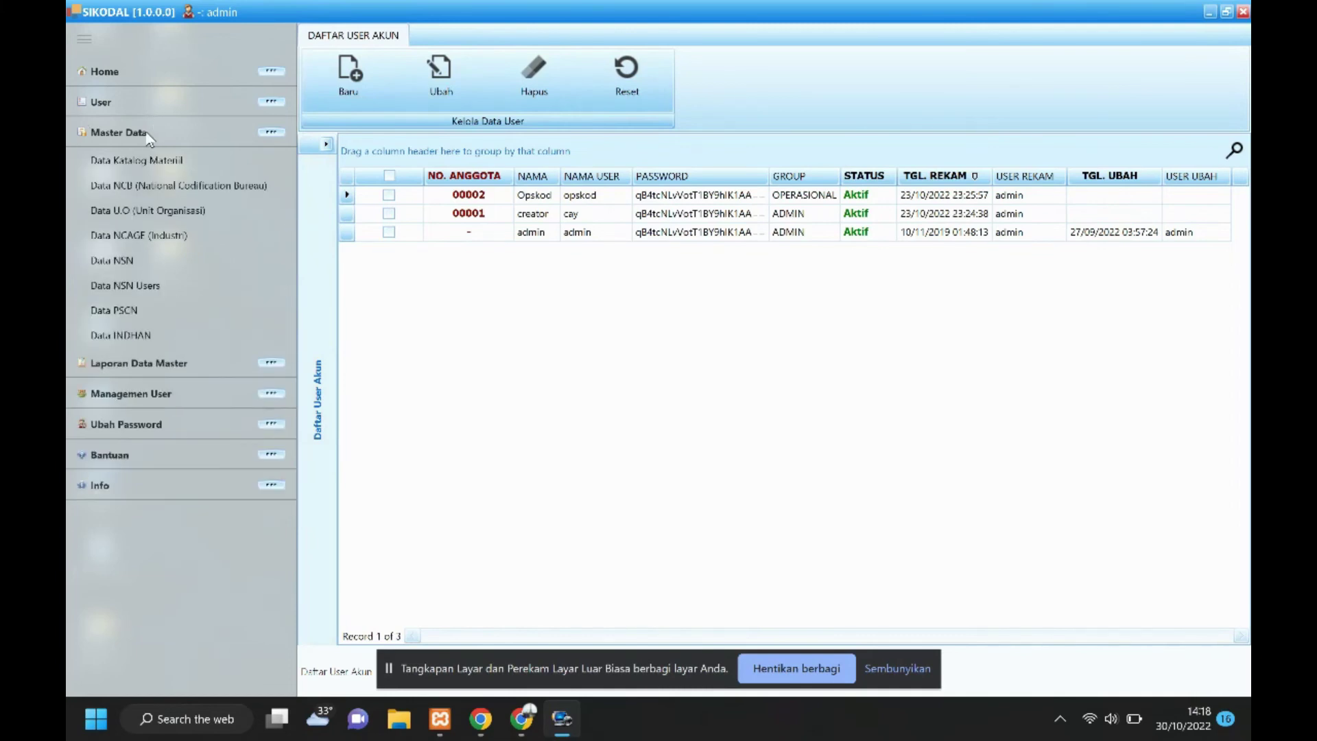
Open Data Katalog Materiil, group rows by KOMODITI, and launch the import wizard.
left_click(146, 159)
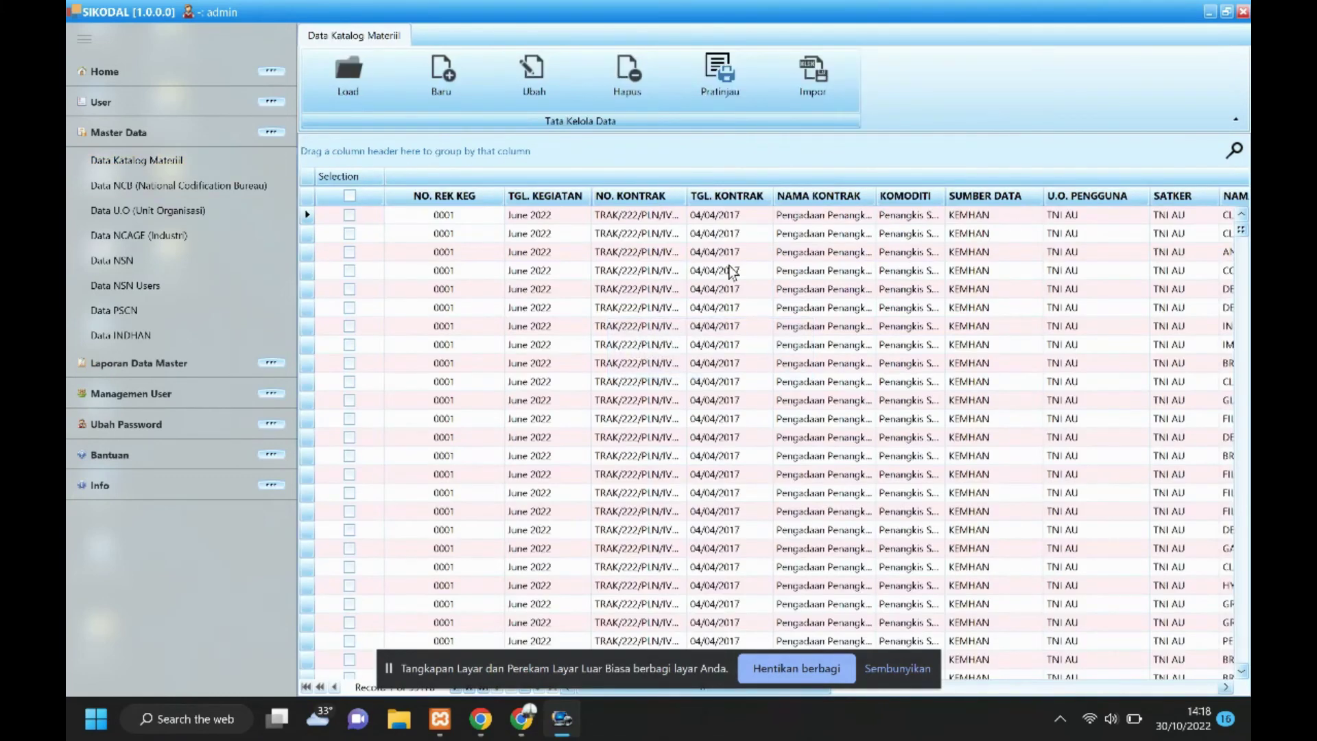
left_click_drag(904, 196, 498, 147)
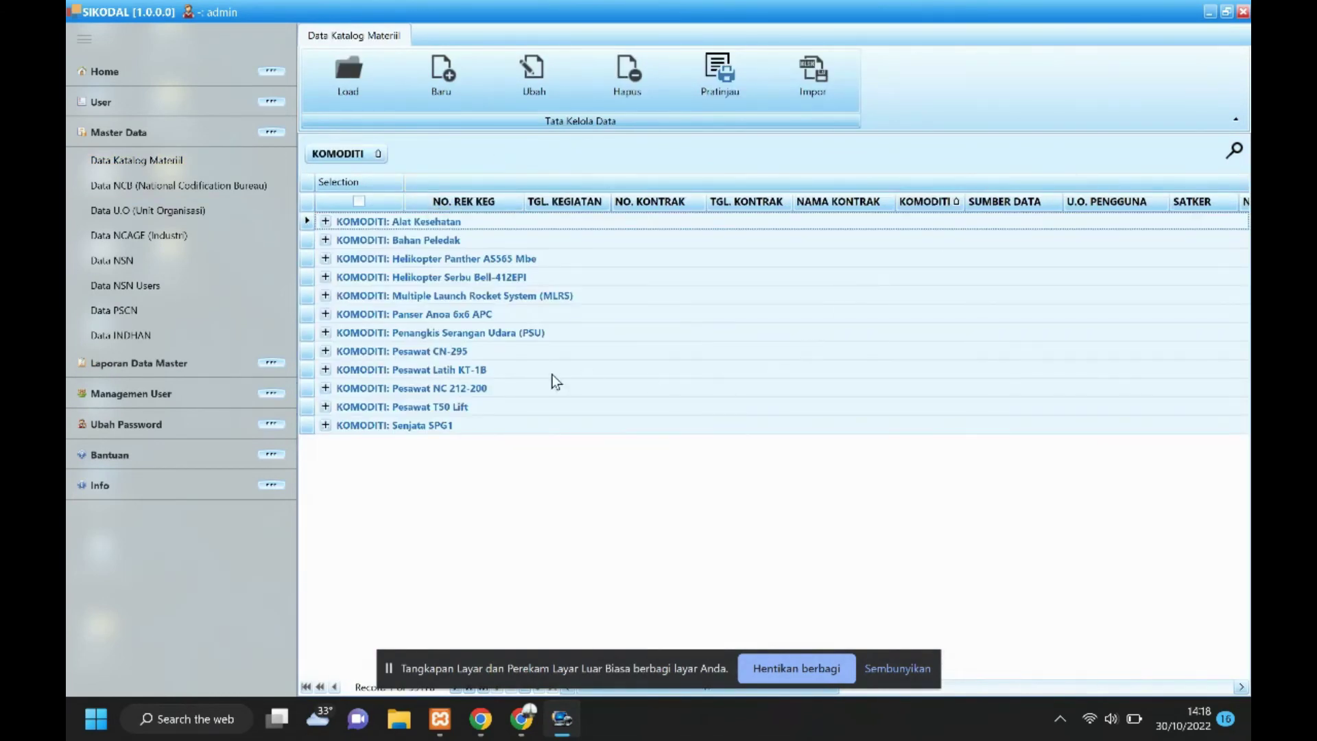
left_click(822, 72)
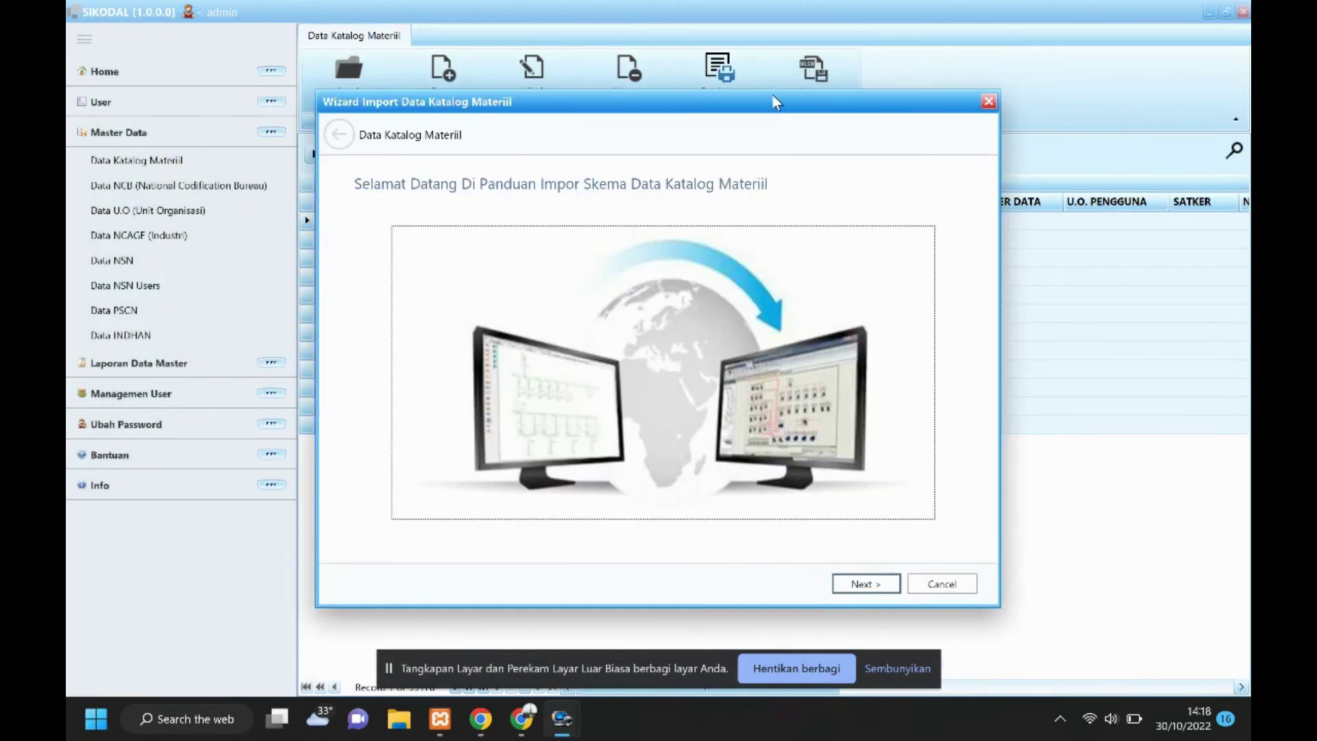
At the Excel upload step, pick Skema Impor Katalog Materiil.xlsx from D:\SIKODAL and confirm it.
left_click(865, 584)
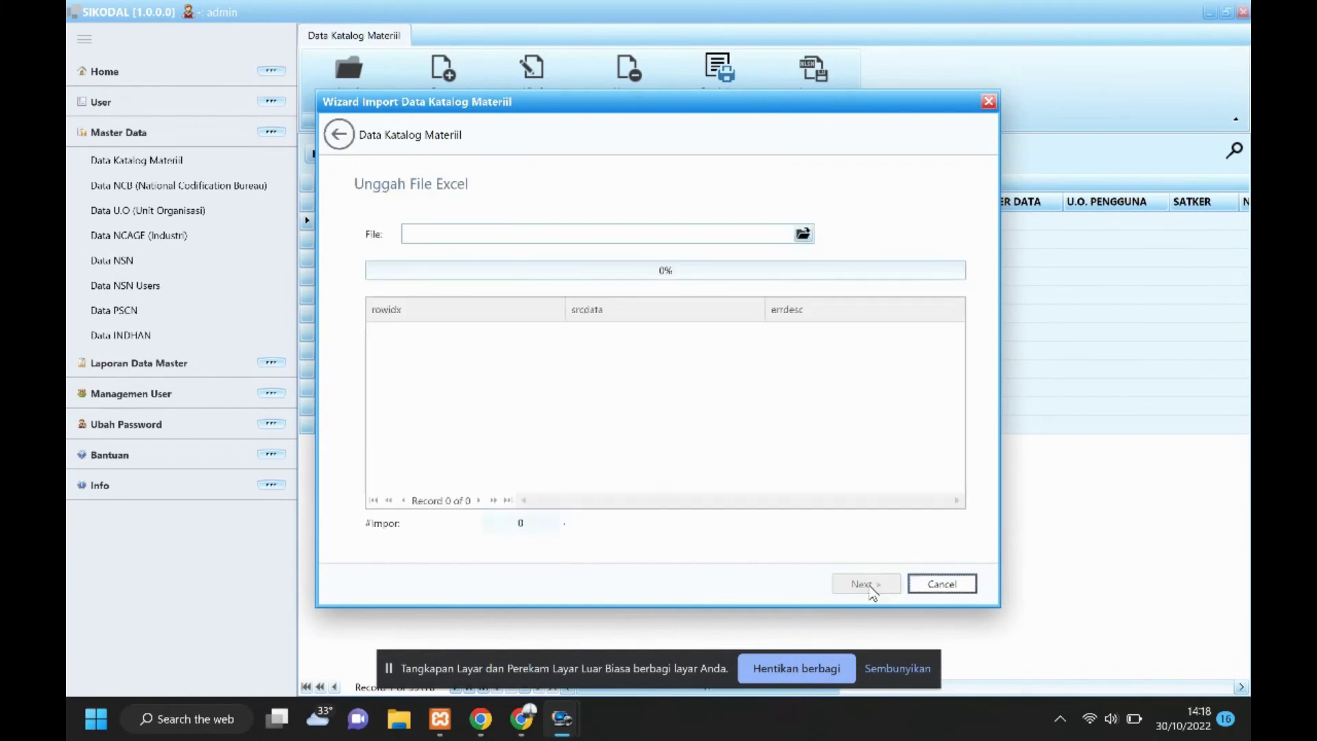
left_click(803, 234)
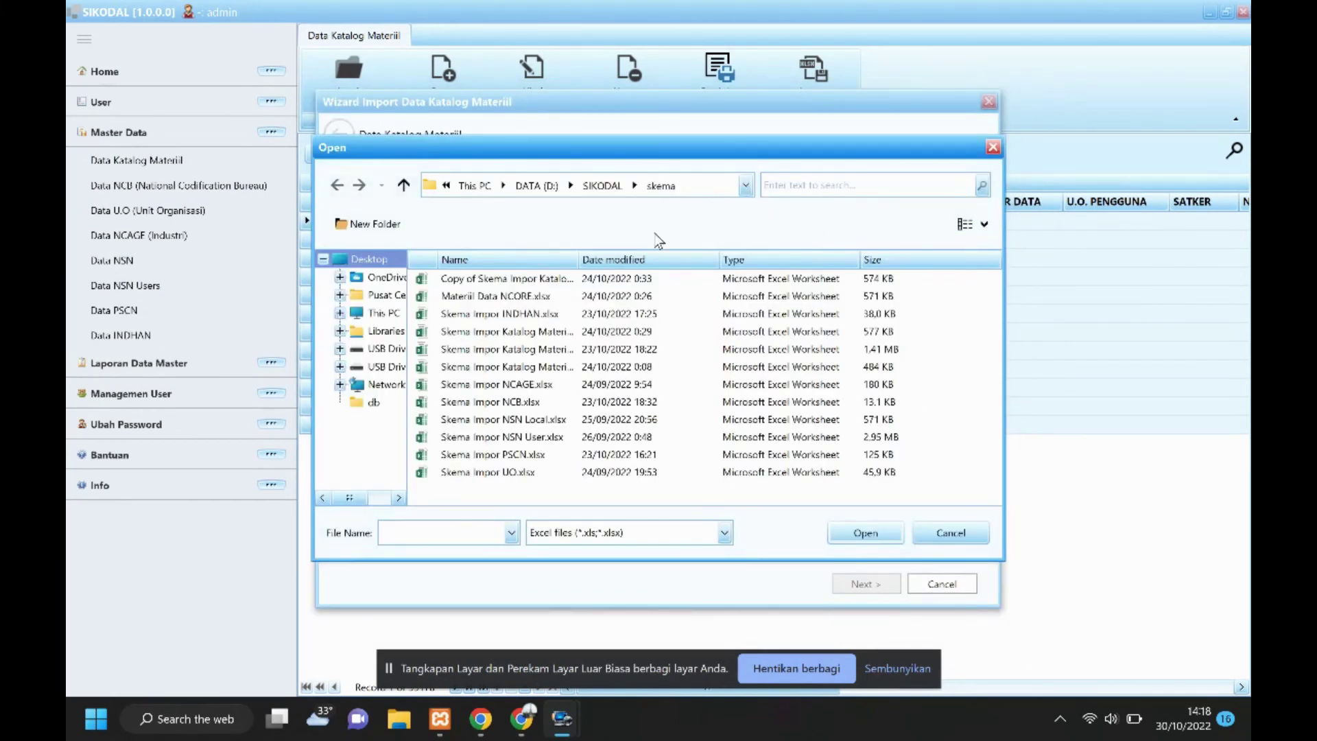
left_click(587, 184)
left_click(479, 368)
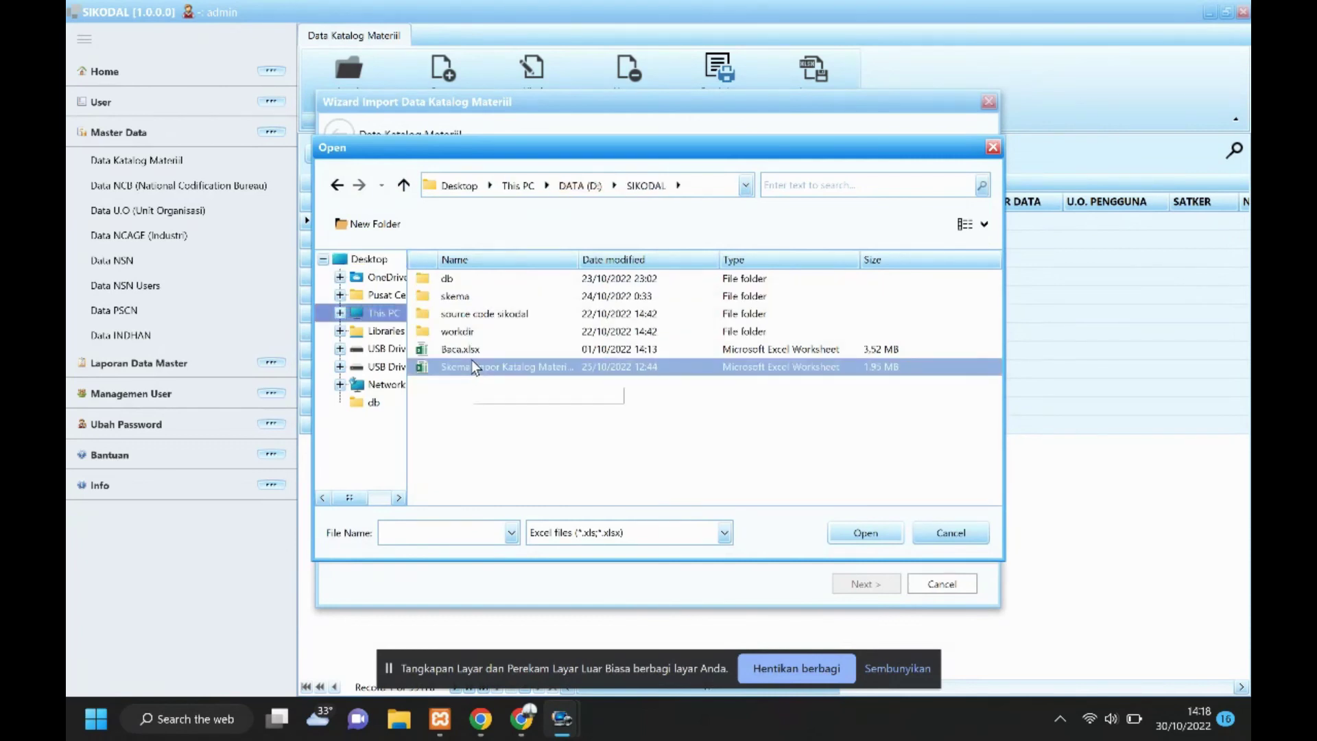
left_click(479, 371)
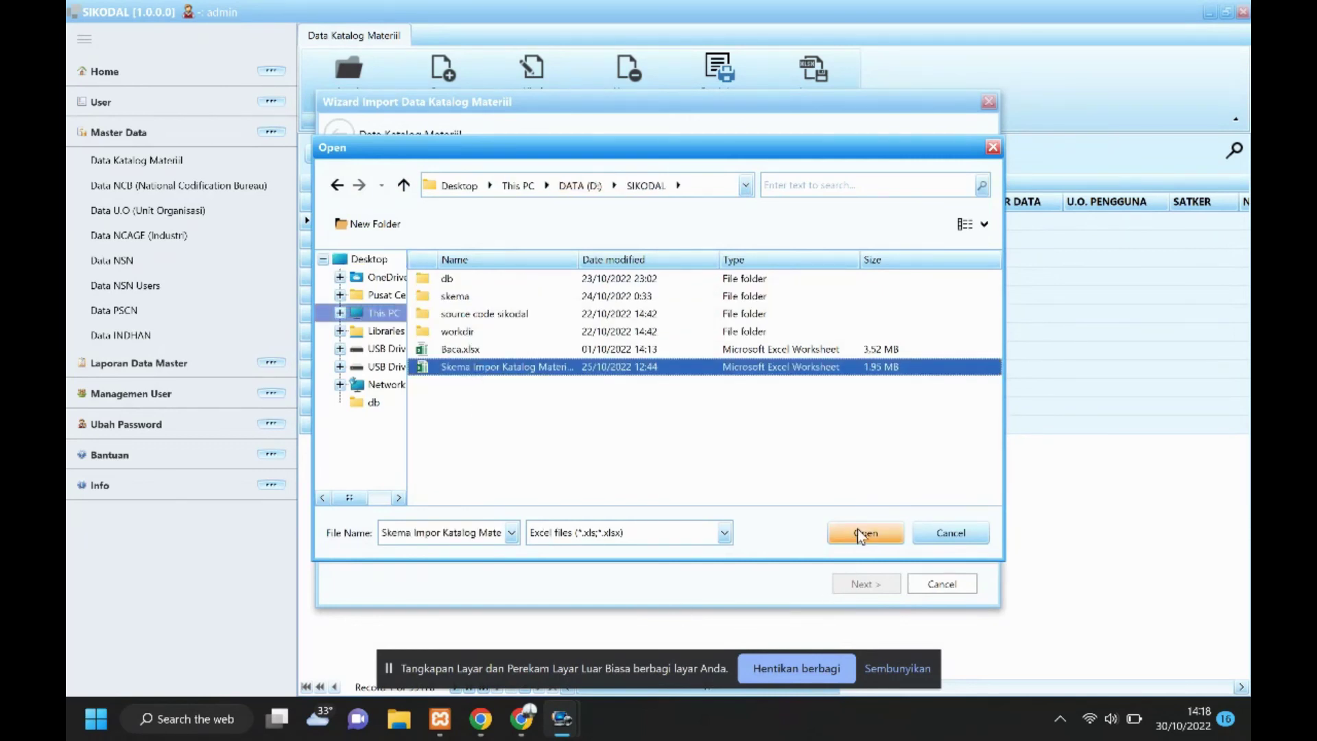
left_click(861, 532)
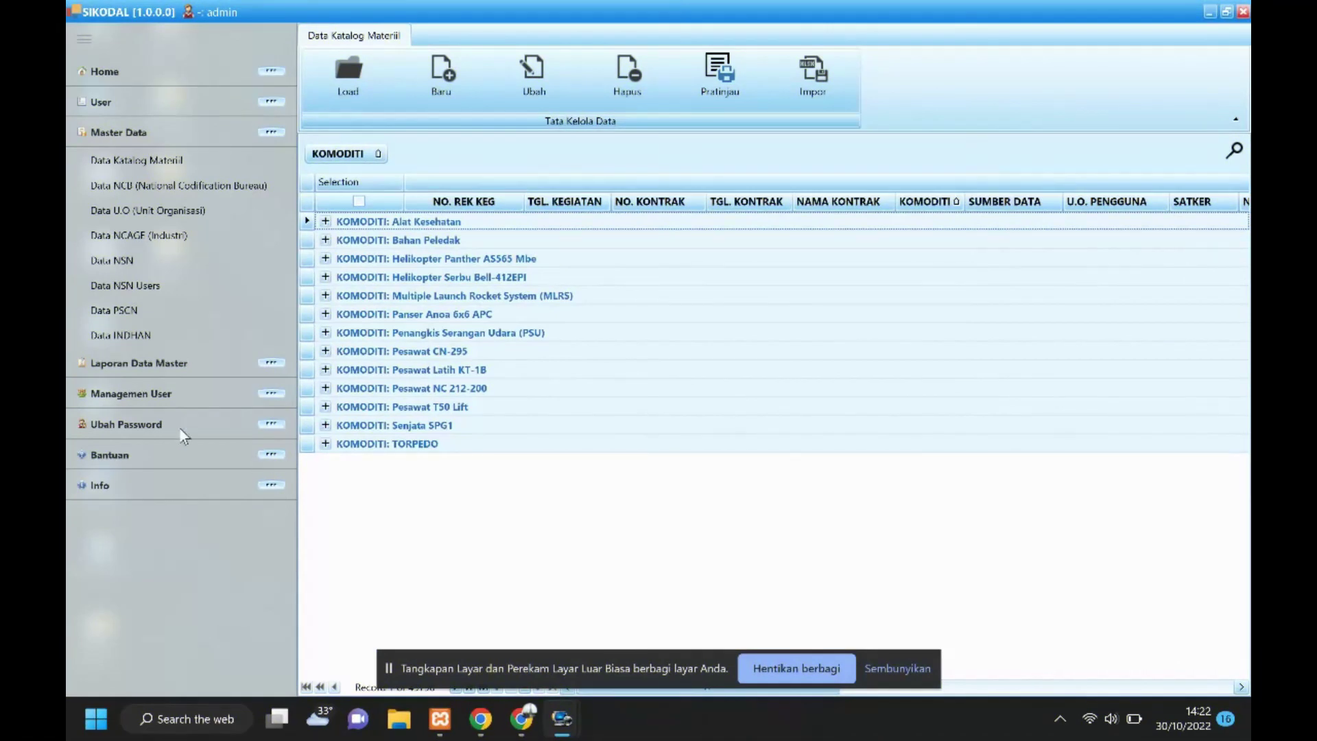
Collapse Master Data and open Data TIR (Total Item Record) under Laporan Data Master.
left_click(155, 138)
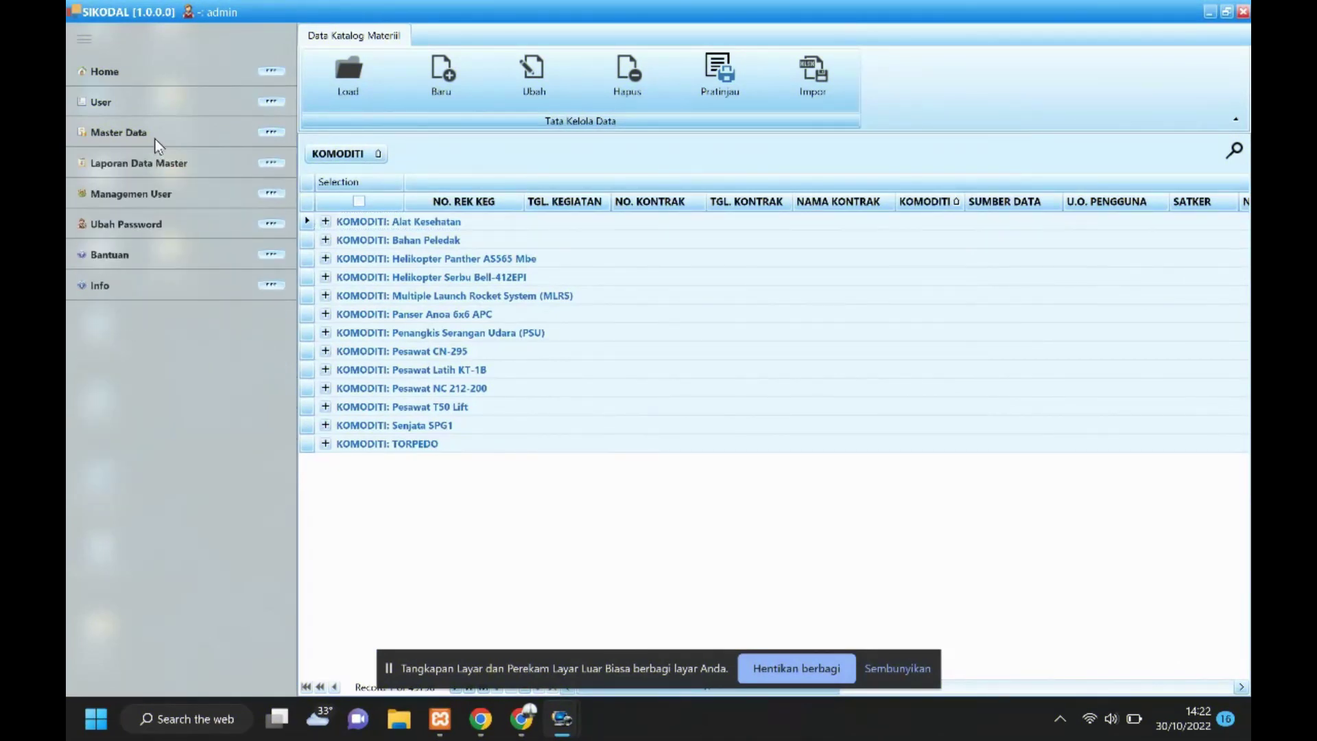
left_click(150, 164)
left_click(129, 388)
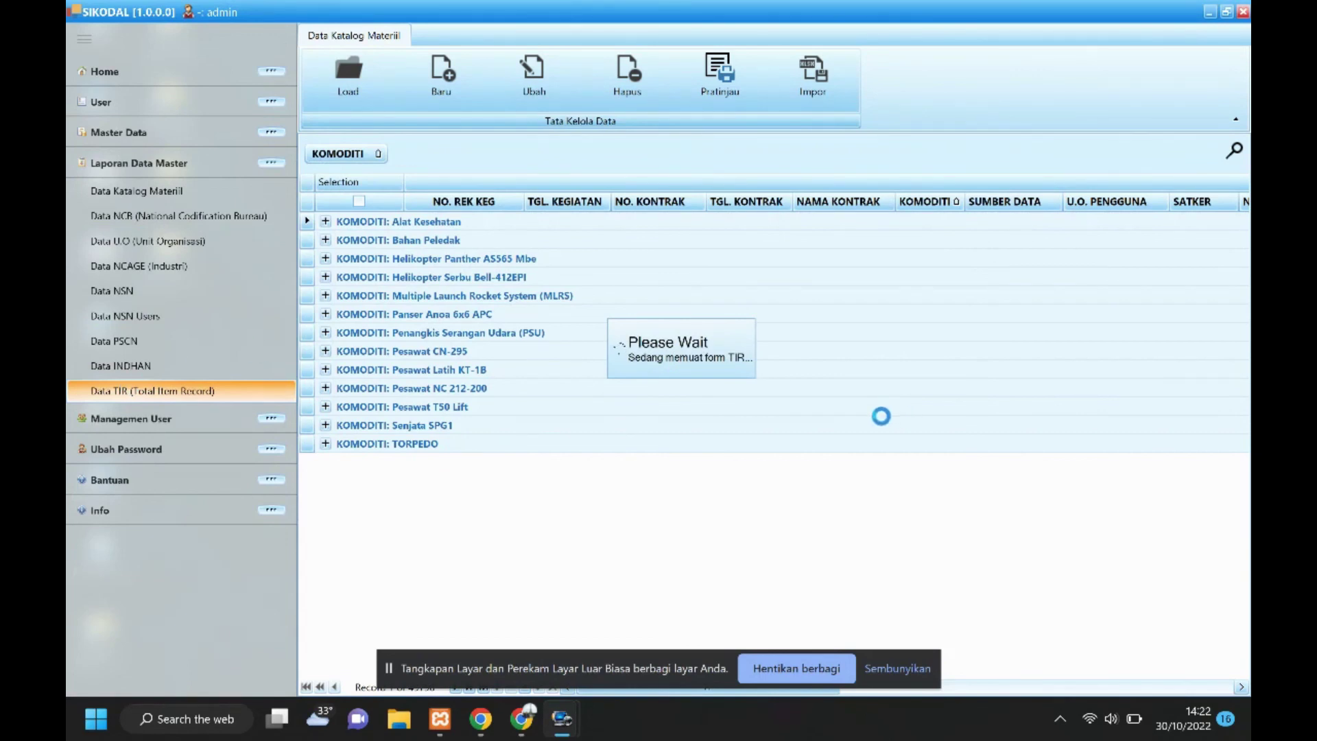